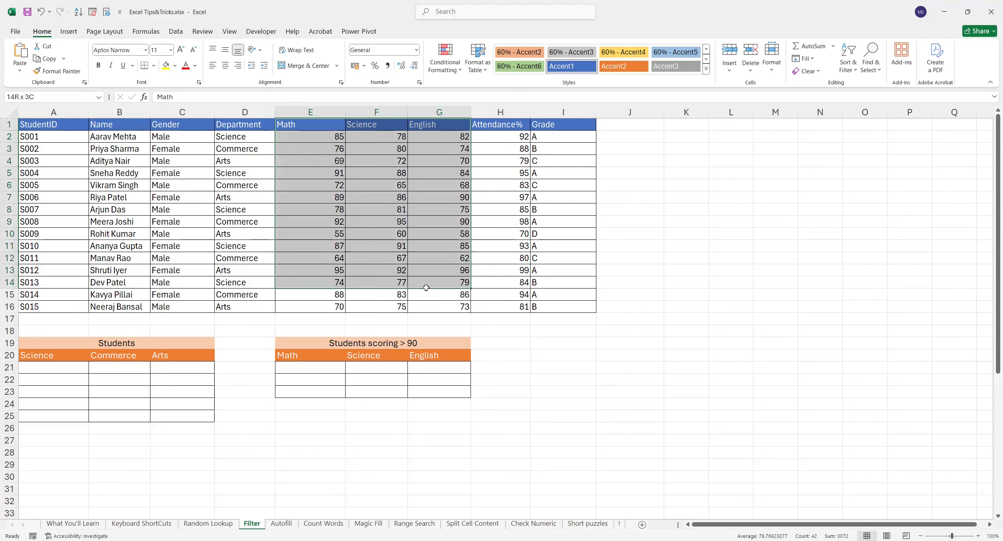
- Review the student score data and the empty Science, Commerce and Arts columns of the Students table
click(509, 145)
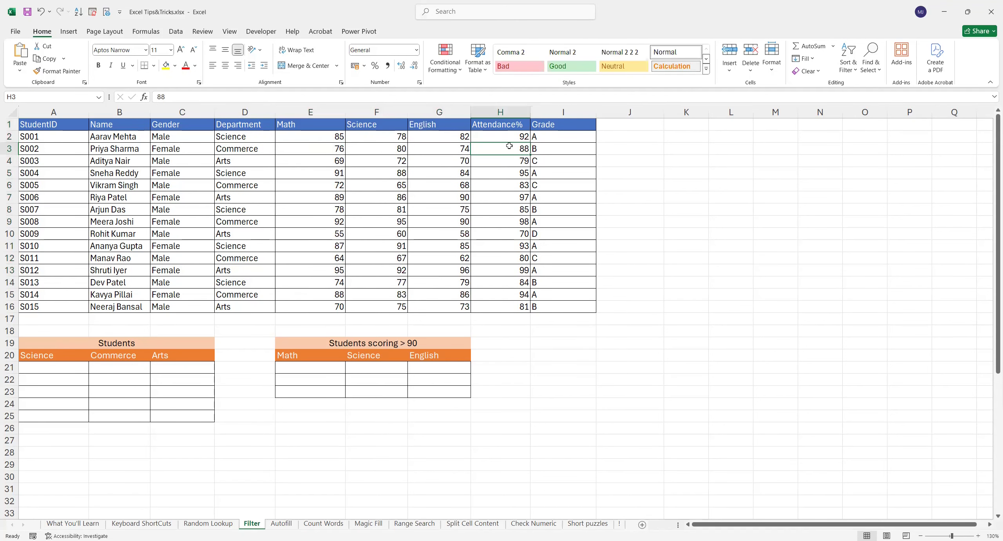
click(563, 140)
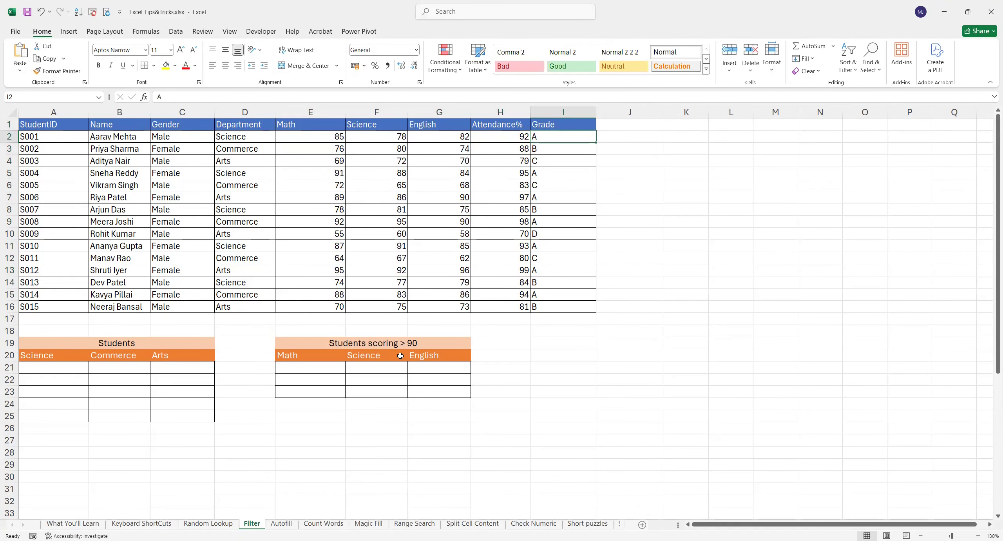
click(138, 347)
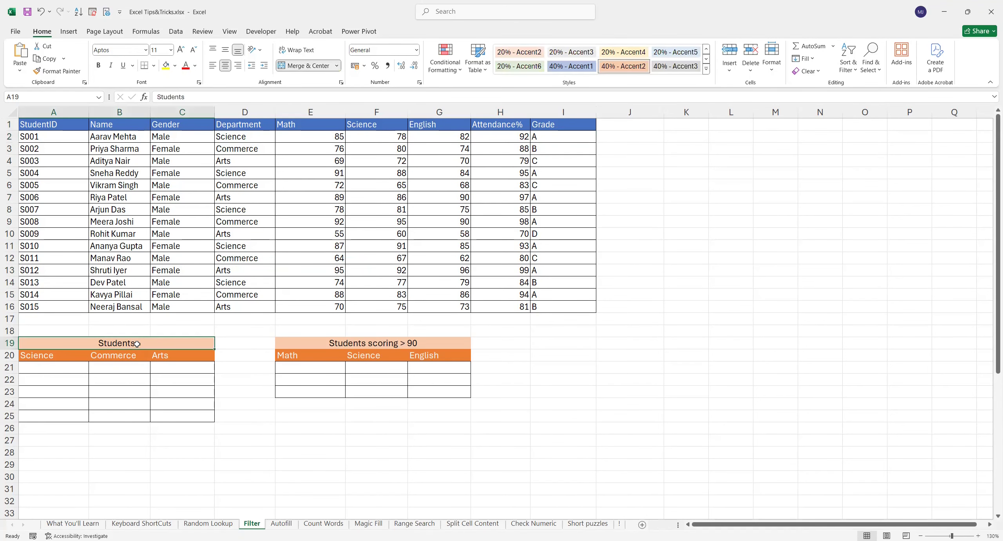
click(55, 357)
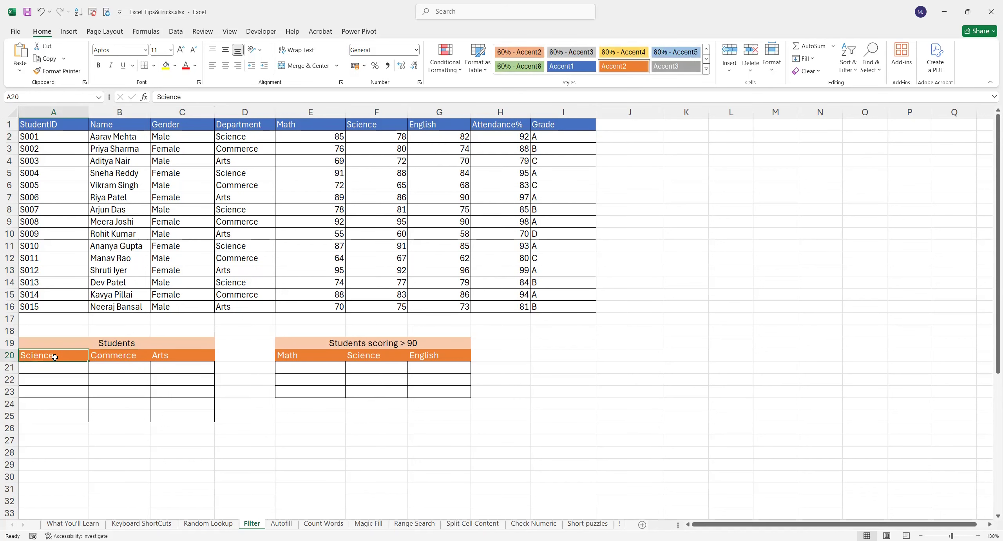
drag(55, 355, 57, 407)
drag(116, 355, 125, 405)
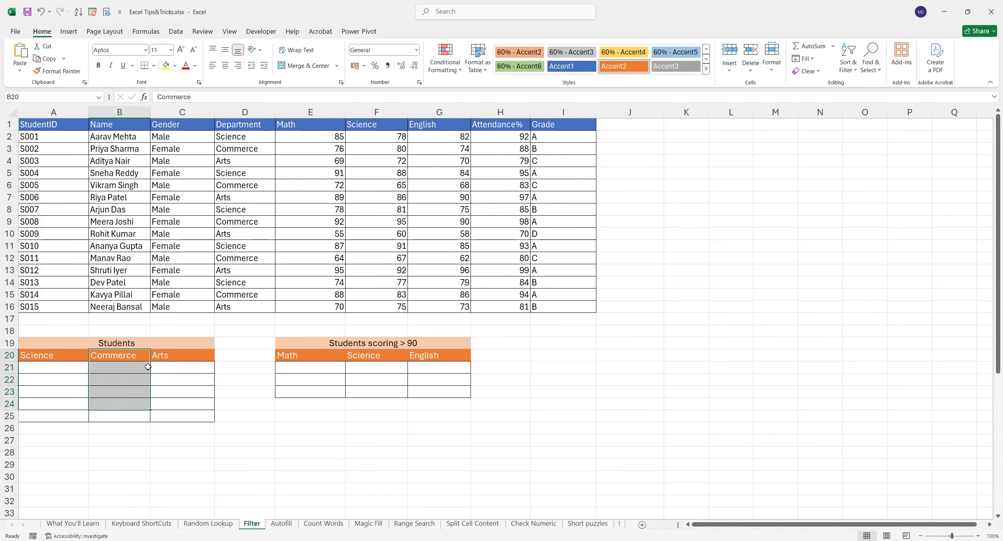
click(64, 366)
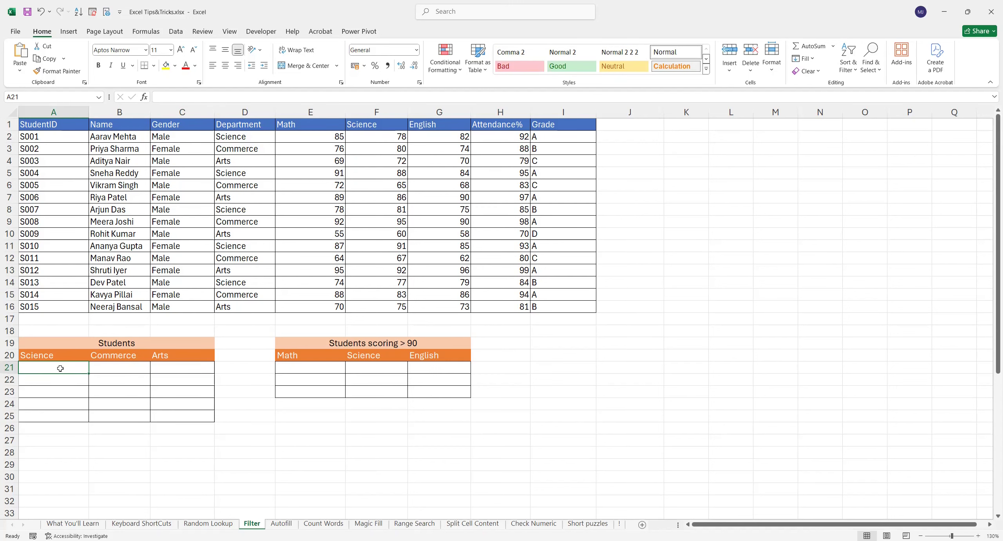
- Enter =FILTER($B$2:$B$16,$D$2:$D$16="Science") in A21 to list the Science students
text(=)
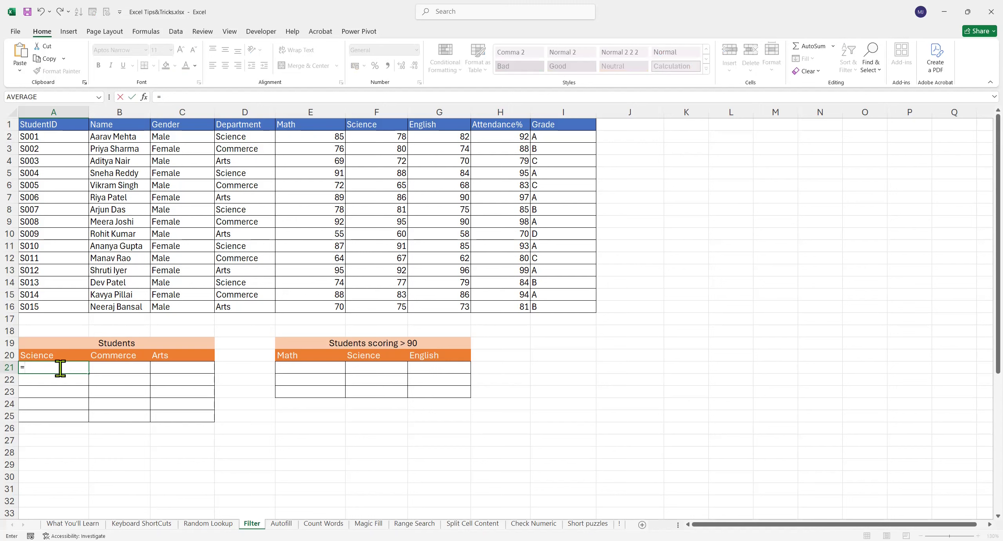
text(filter)
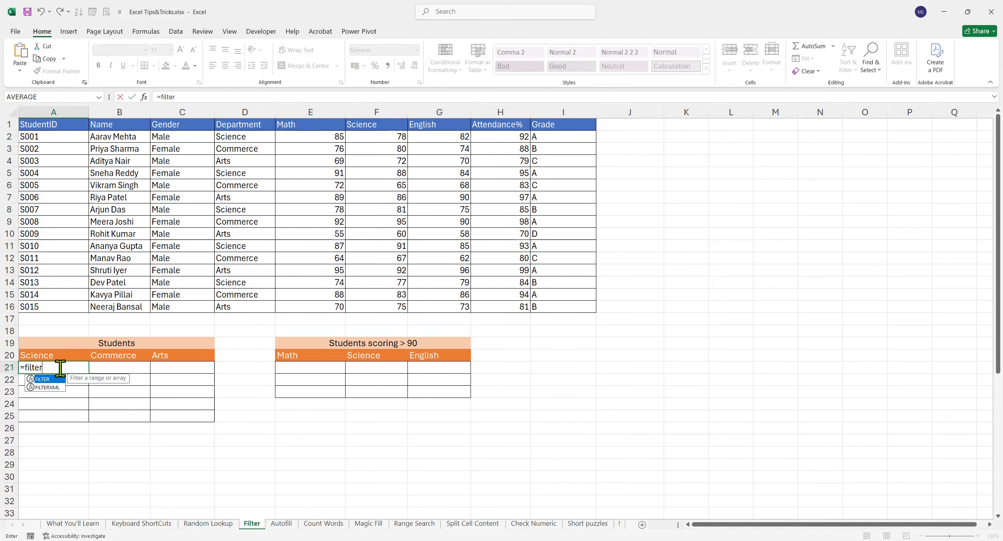
key(Tab)
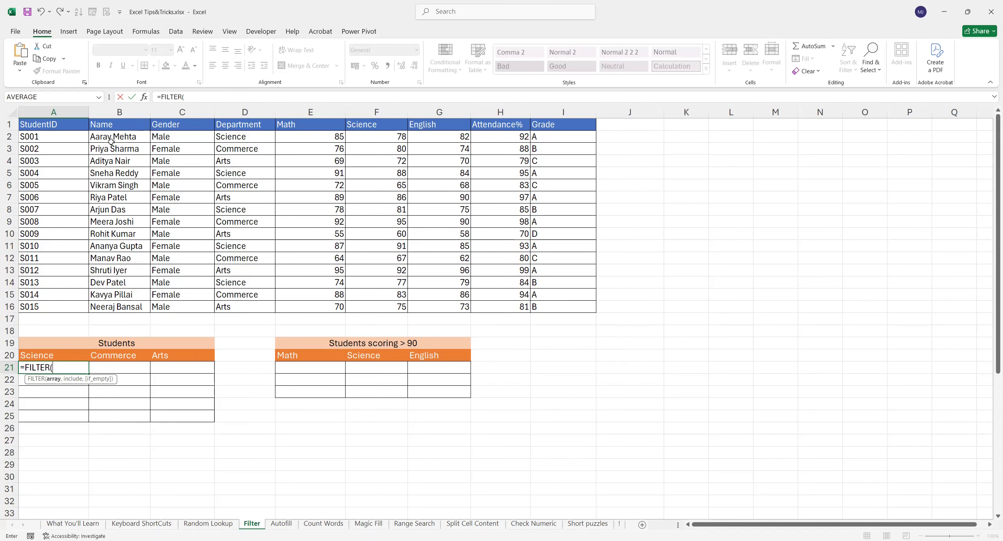
drag(111, 137, 110, 155)
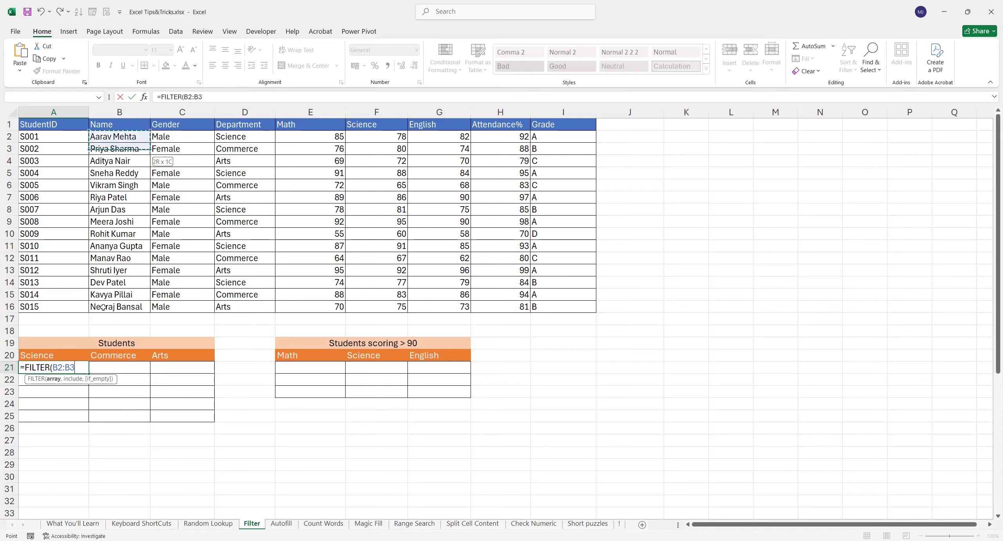
drag(103, 308, 103, 306)
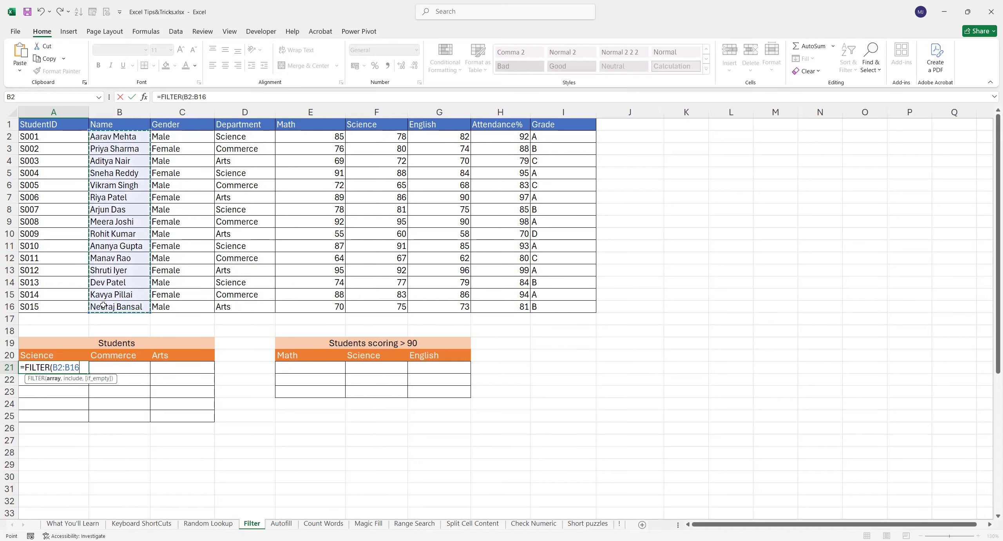
key(F4)
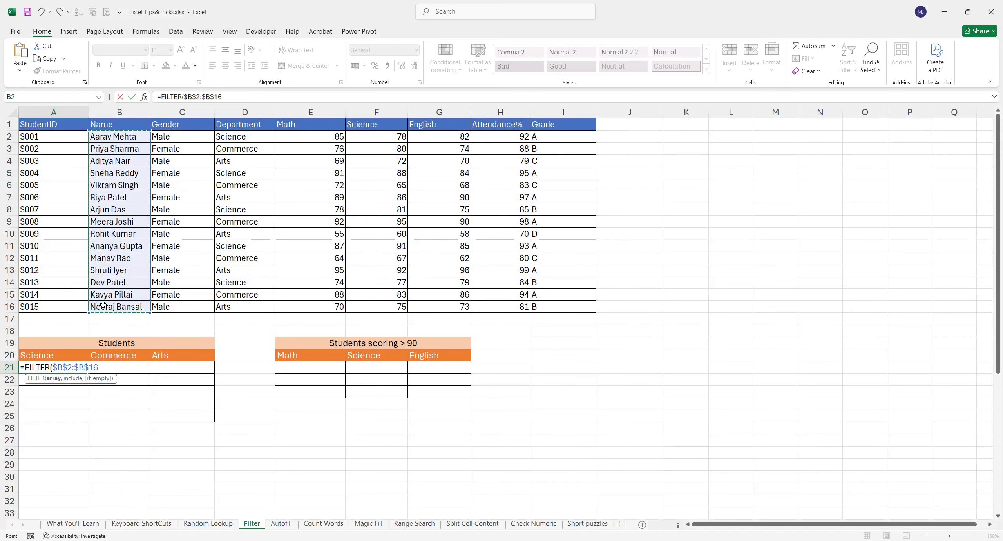
text(,)
drag(248, 136, 245, 156)
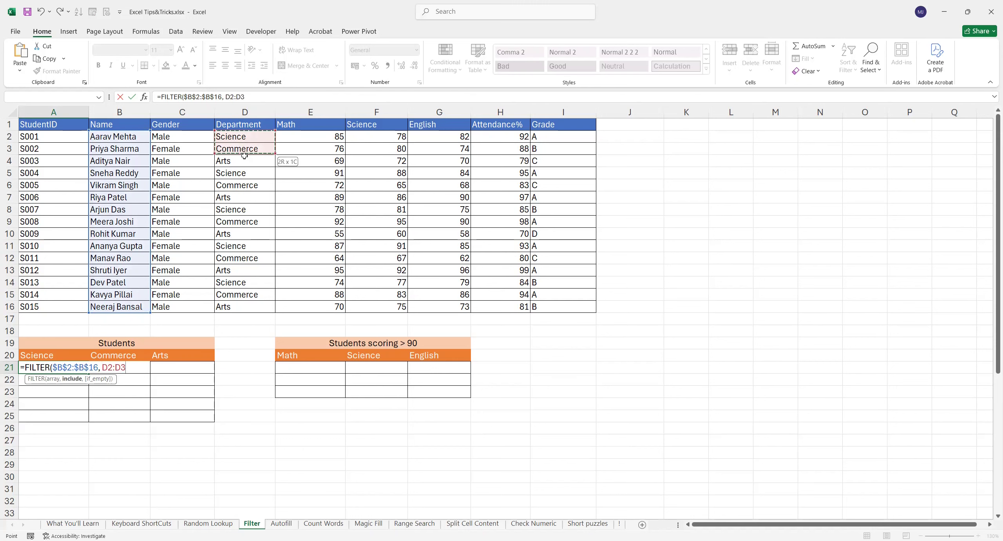
shift+click(233, 306)
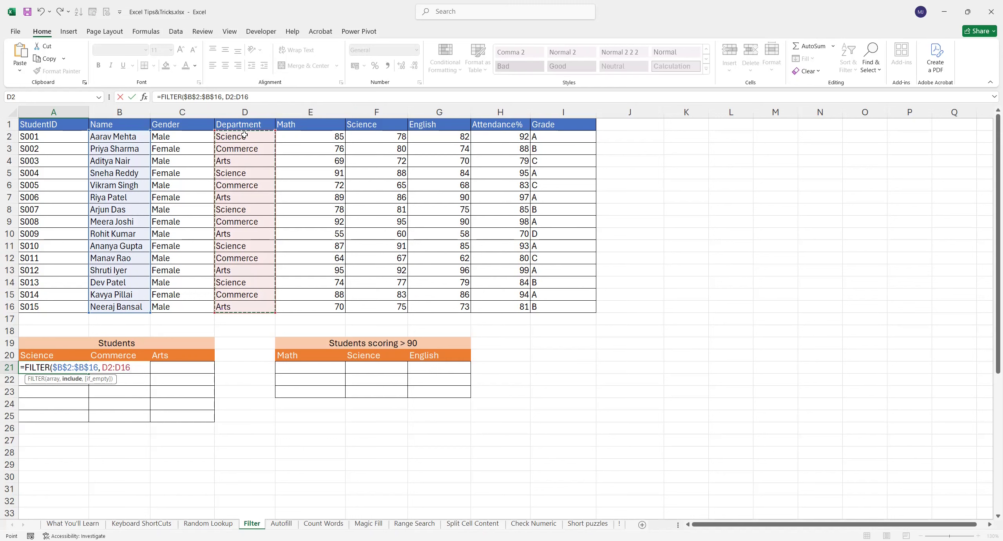
key(F4)
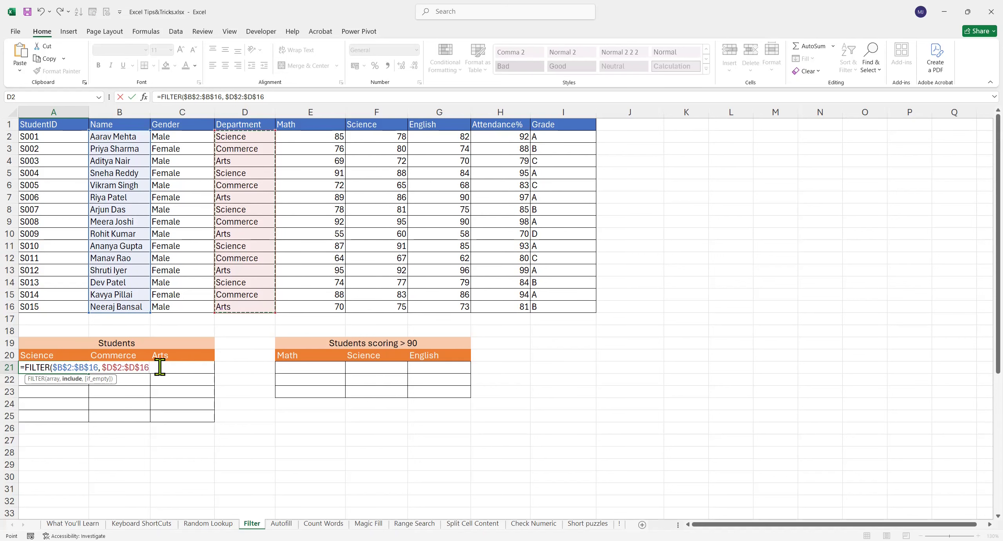
text(="Science")
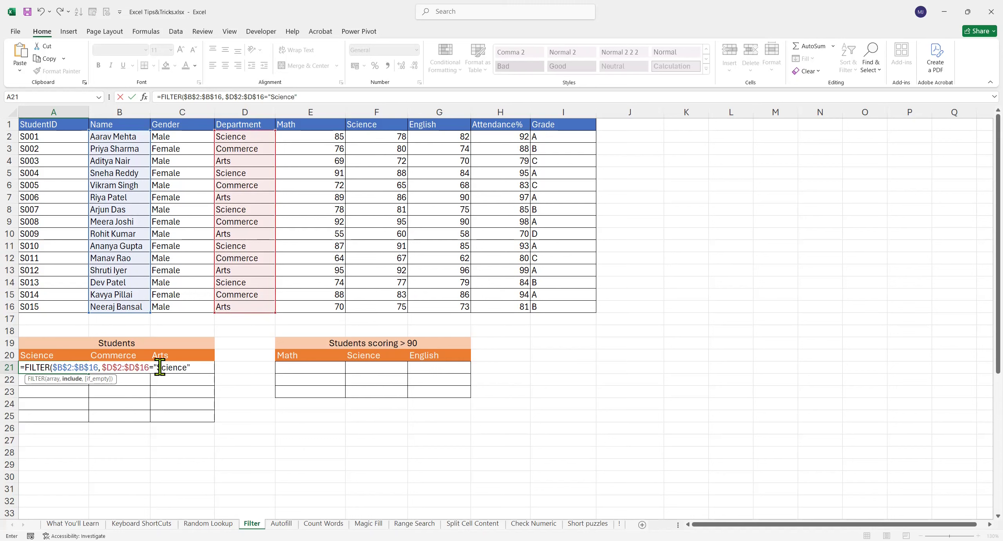
text())
key(ctrl+Return)
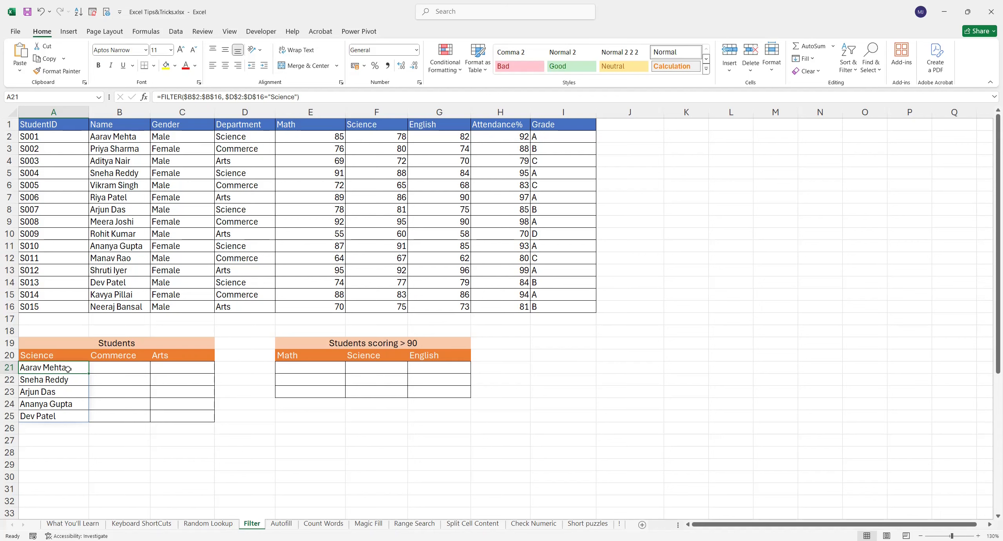
- Replace the hard-coded "Science" in A21's formula with a reference to header cell A20
double_click(76, 370)
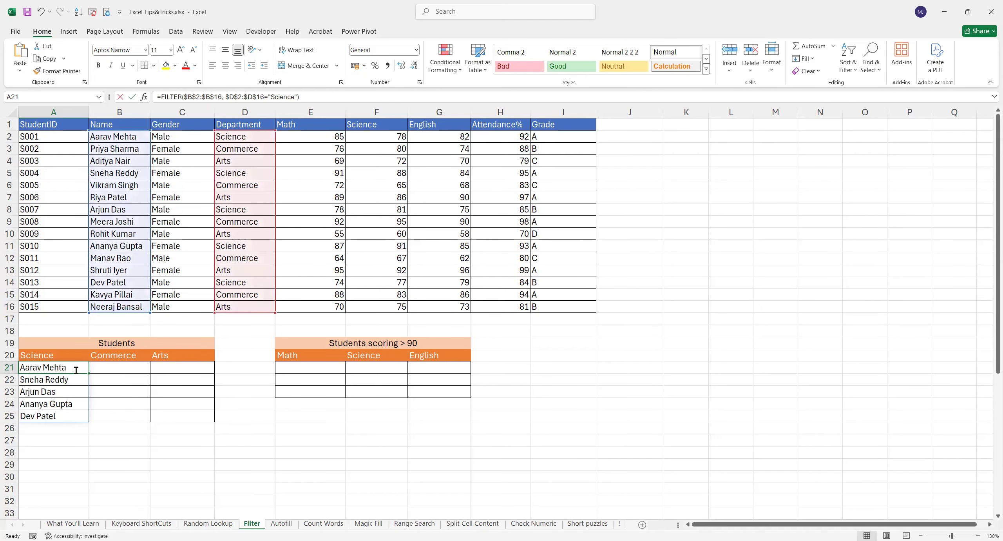
drag(155, 370, 192, 367)
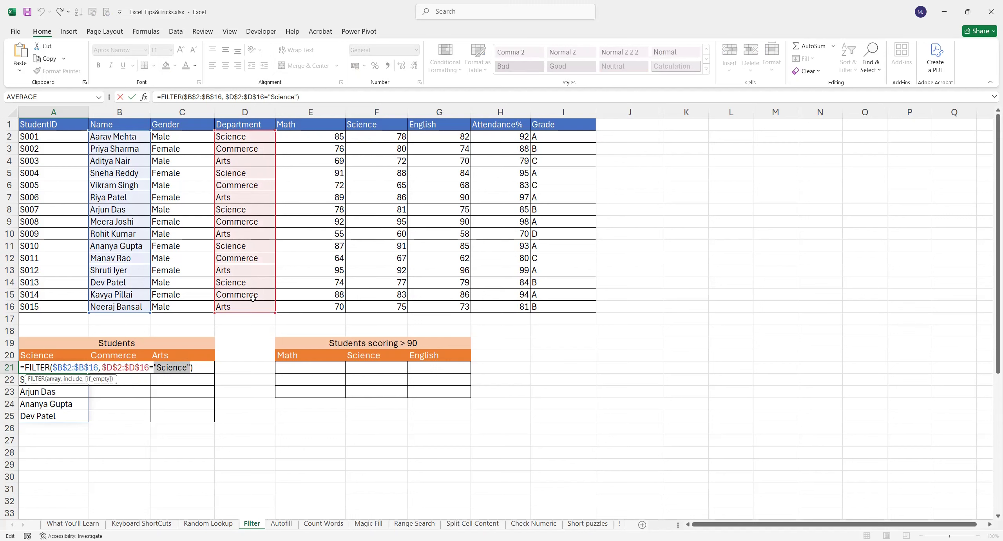
key(BackSpace)
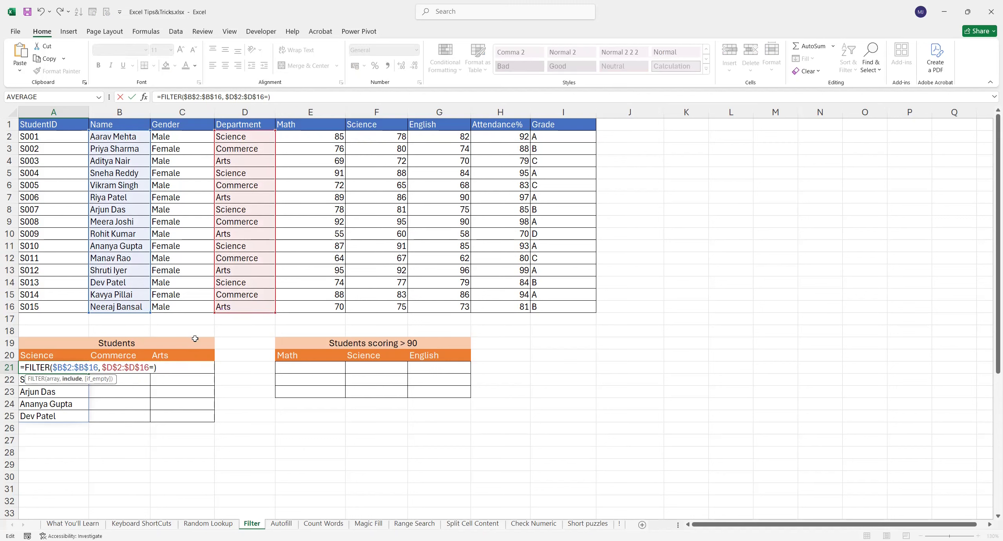
click(46, 357)
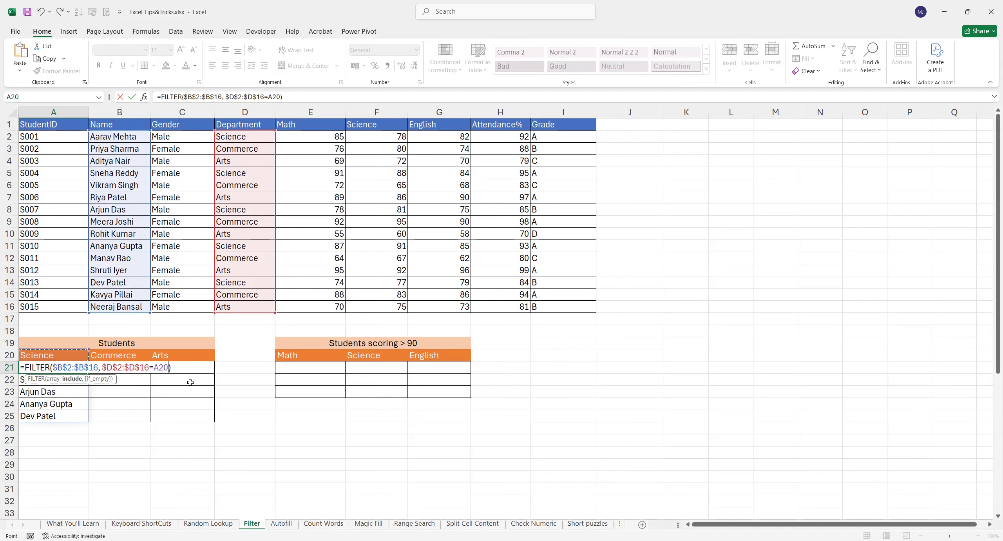
key(Return)
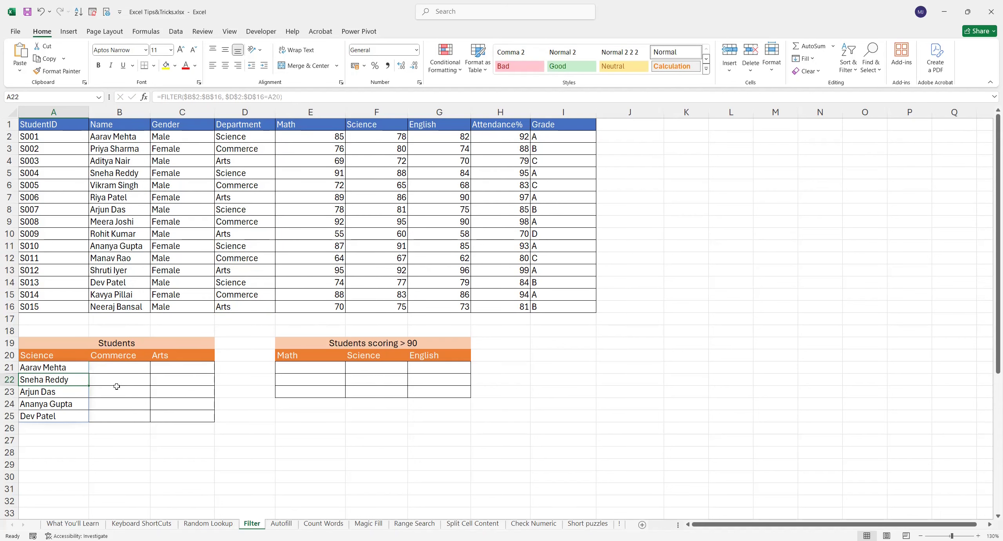
drag(74, 369, 68, 413)
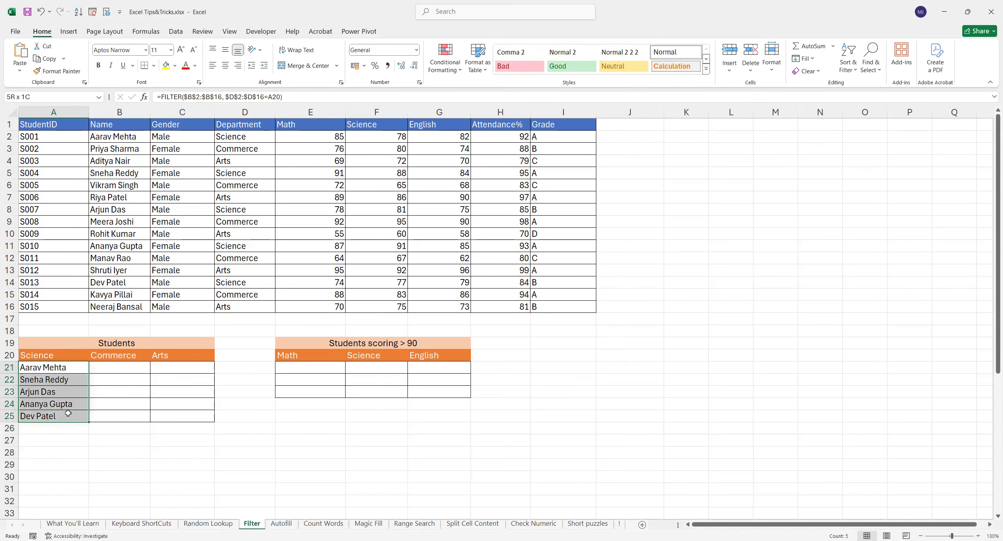
- Start a FILTER formula in B21 using names B2:B16 and departments D2:D16
click(112, 368)
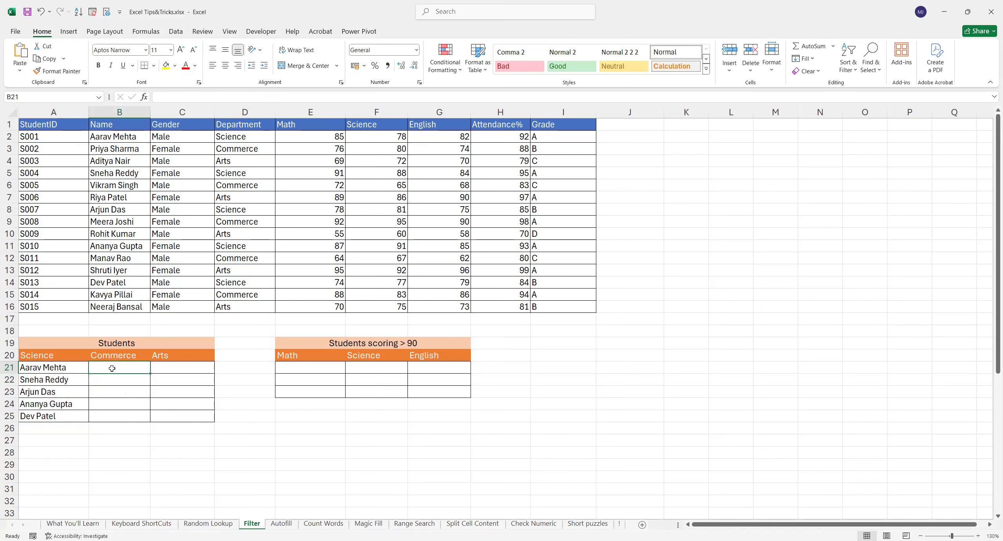
double_click(112, 368)
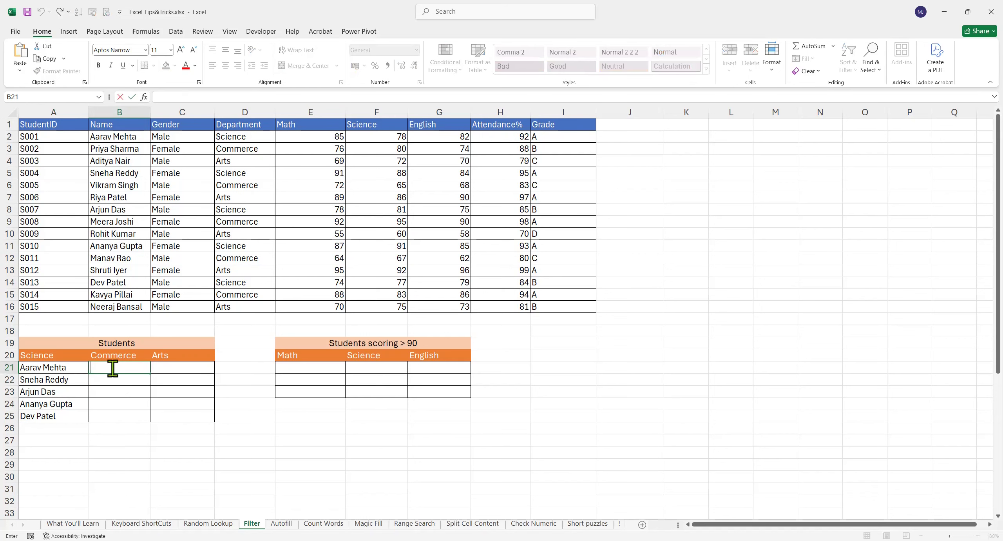
text(=)
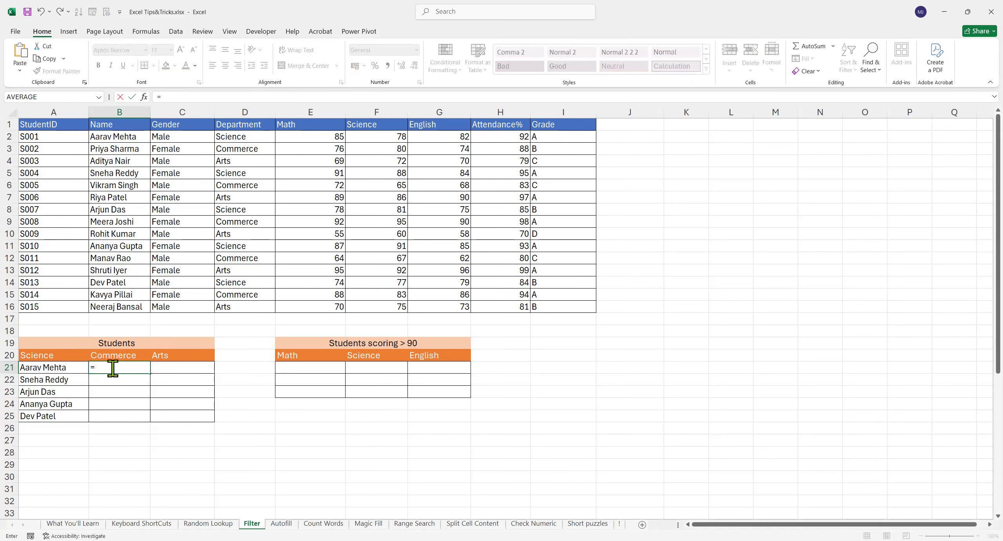
text(FILTER()
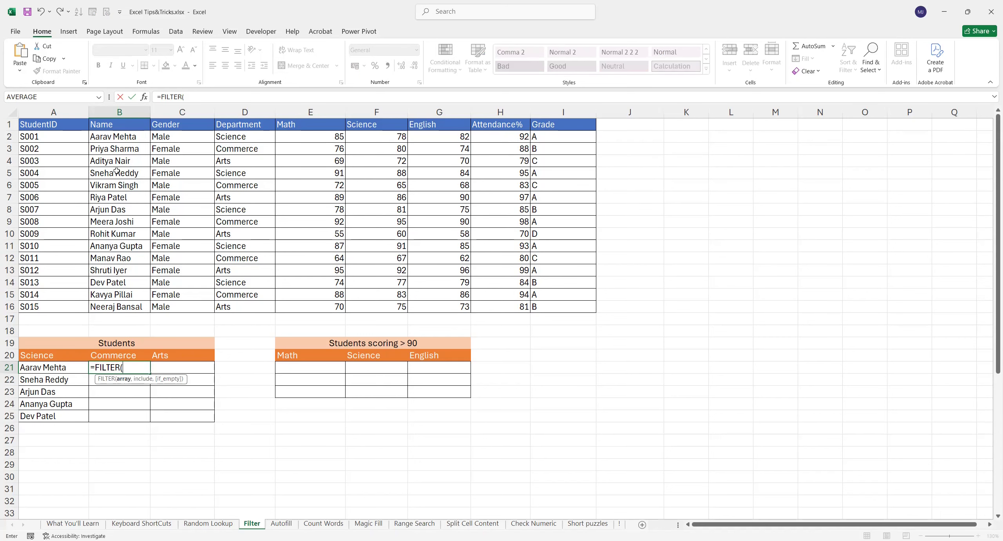
drag(121, 138, 112, 308)
text(,)
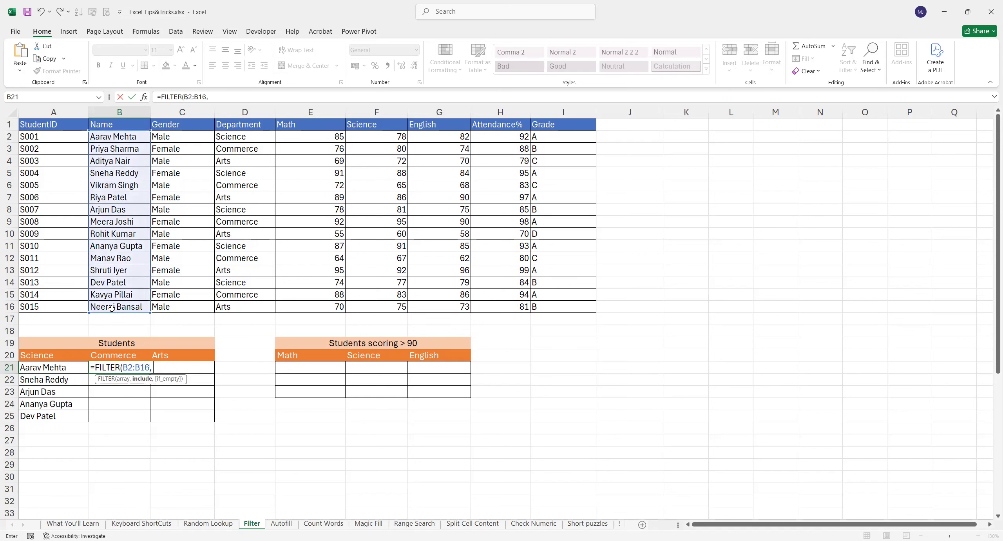
click(254, 138)
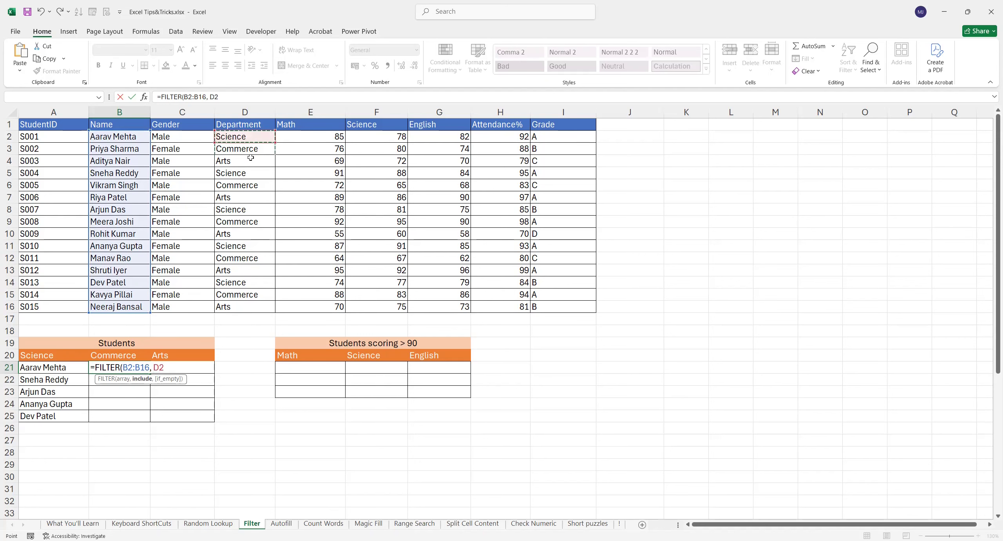
drag(248, 291, 249, 305)
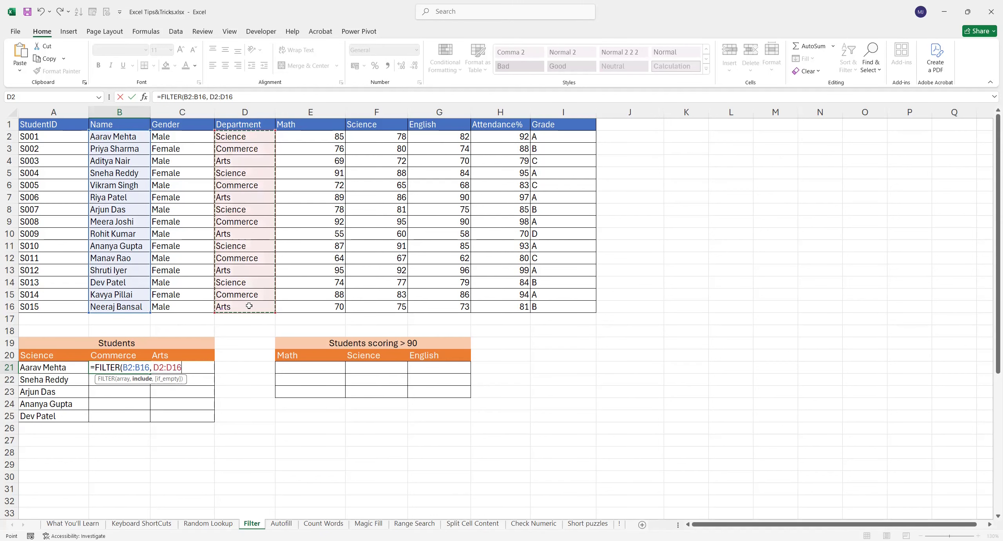
- Lock both ranges and match against B20, giving =FILTER($B$2:$B$16,$D$2:$D$16=B20)
click(149, 367)
key(F4)
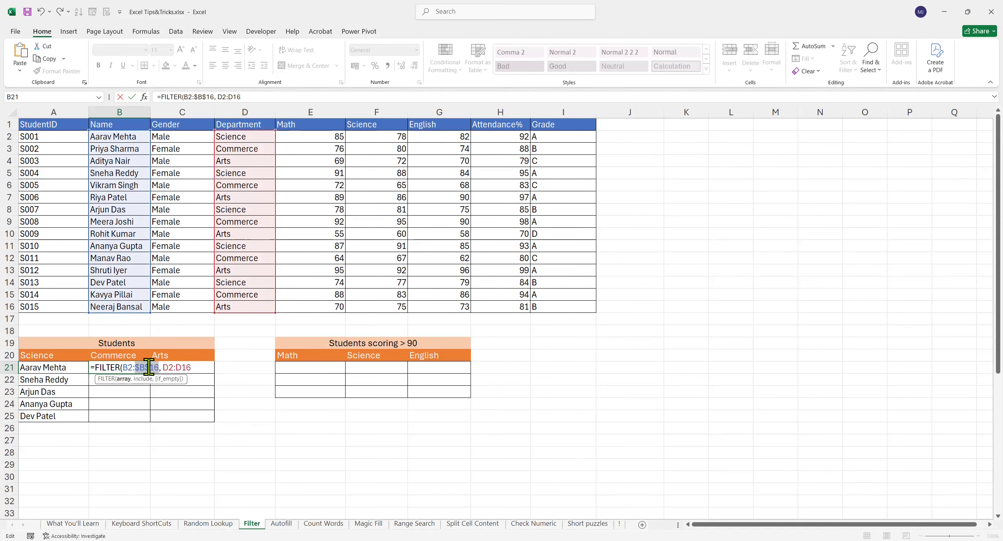
click(134, 367)
key(F4)
drag(173, 367, 201, 368)
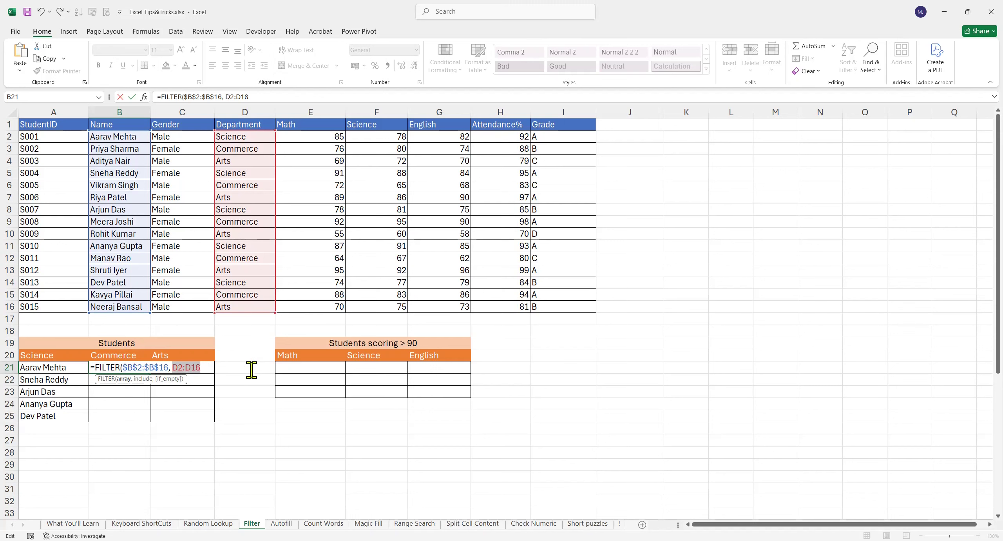
key(F4)
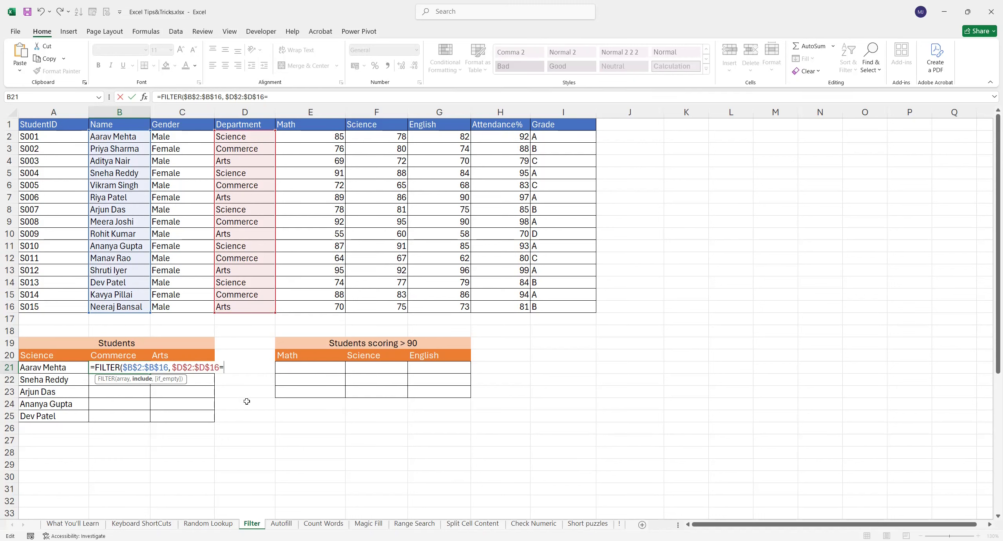
click(122, 356)
text())
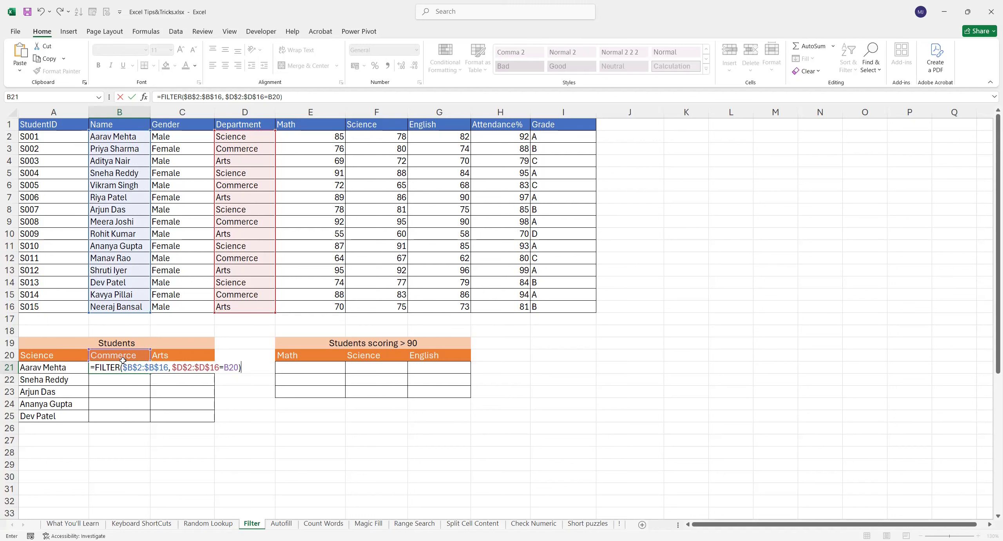
key(Return)
click(108, 369)
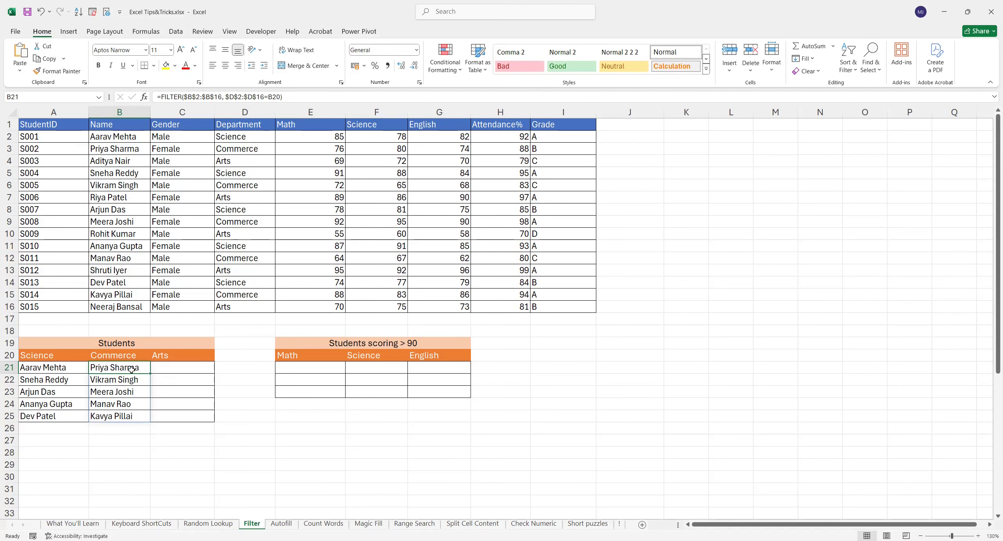
click(173, 369)
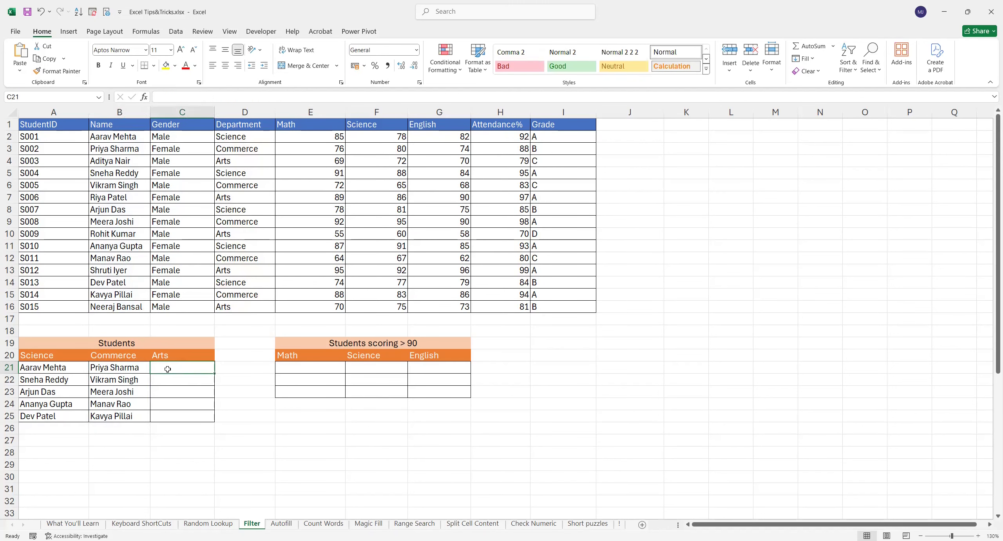
- Copy B21's FILTER formula across into C21 to fill the Arts column
click(117, 367)
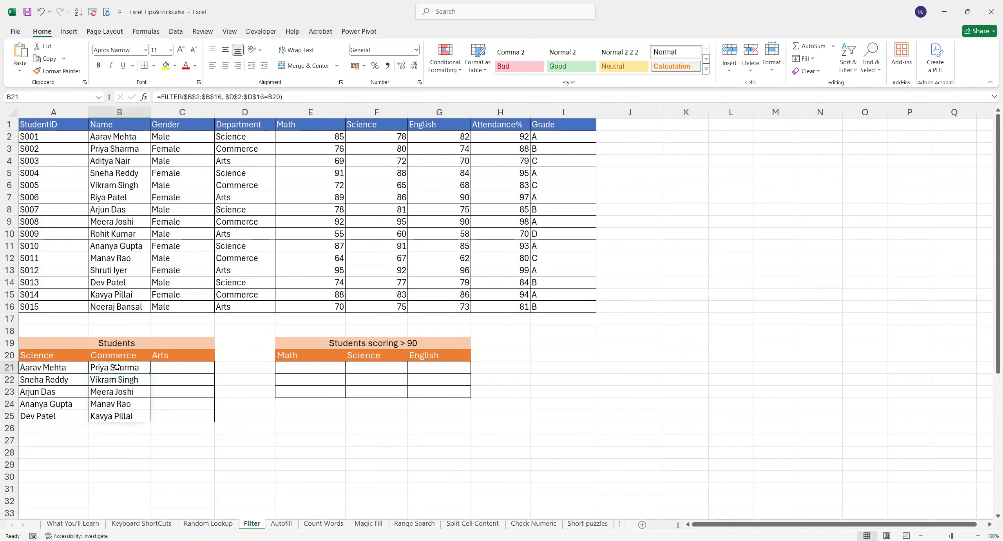
click(168, 367)
click(125, 367)
drag(150, 373, 199, 372)
click(176, 367)
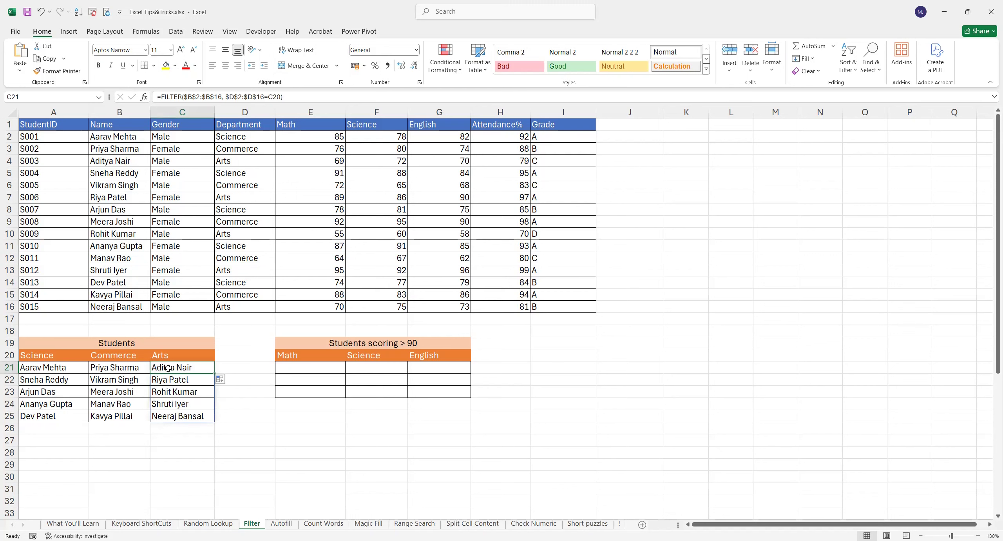
- Verify the five listed Science students against the source Name and Department columns
click(77, 369)
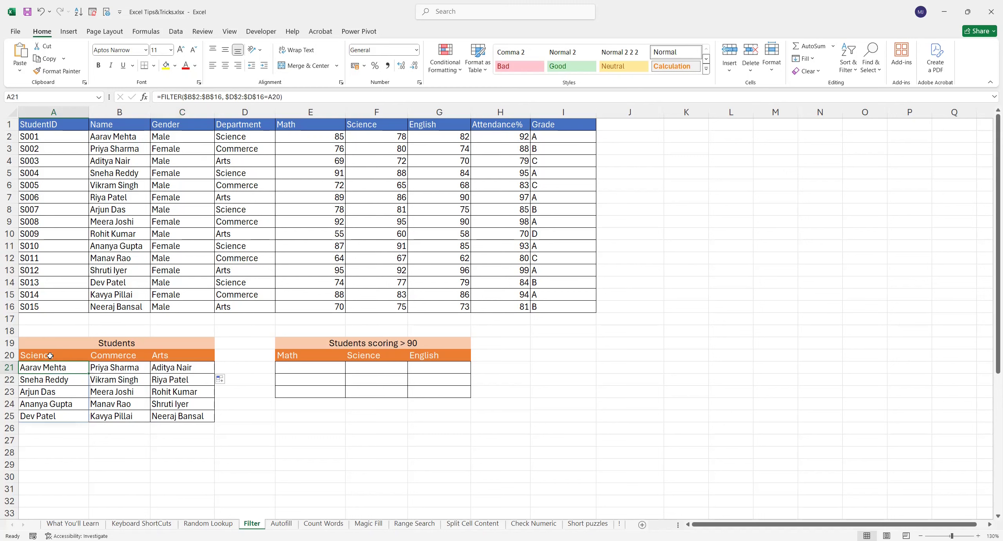
drag(66, 368, 67, 416)
click(242, 139)
click(134, 139)
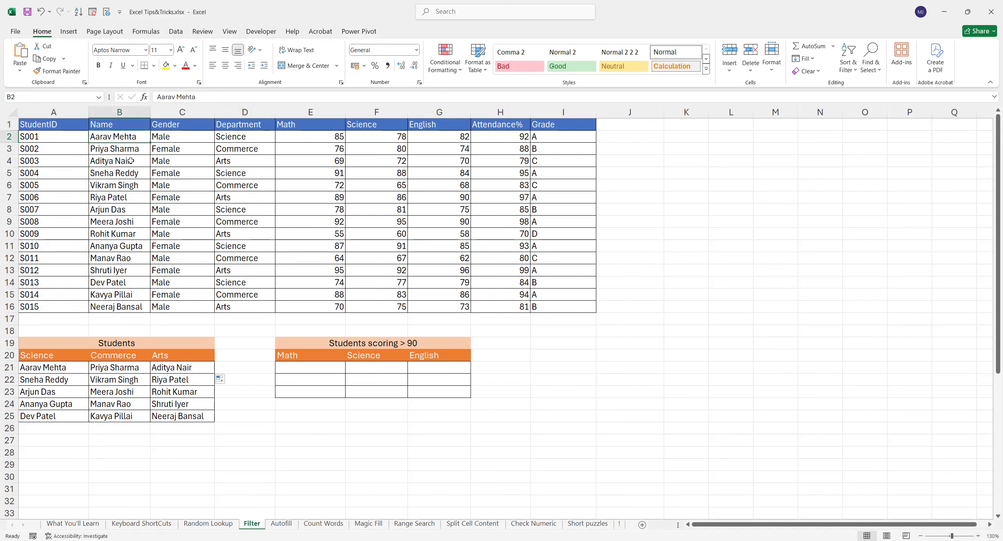
click(125, 174)
click(122, 208)
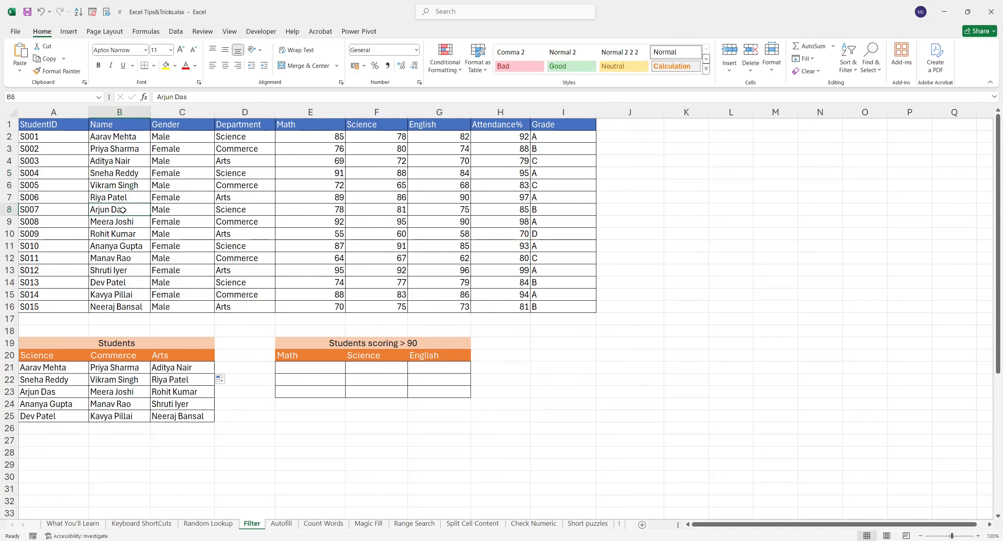
click(123, 246)
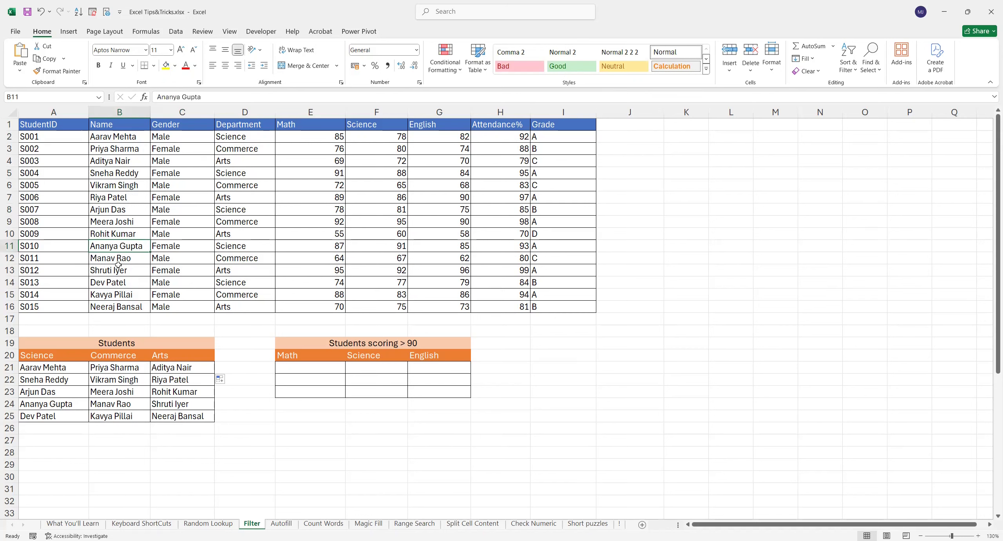
click(114, 283)
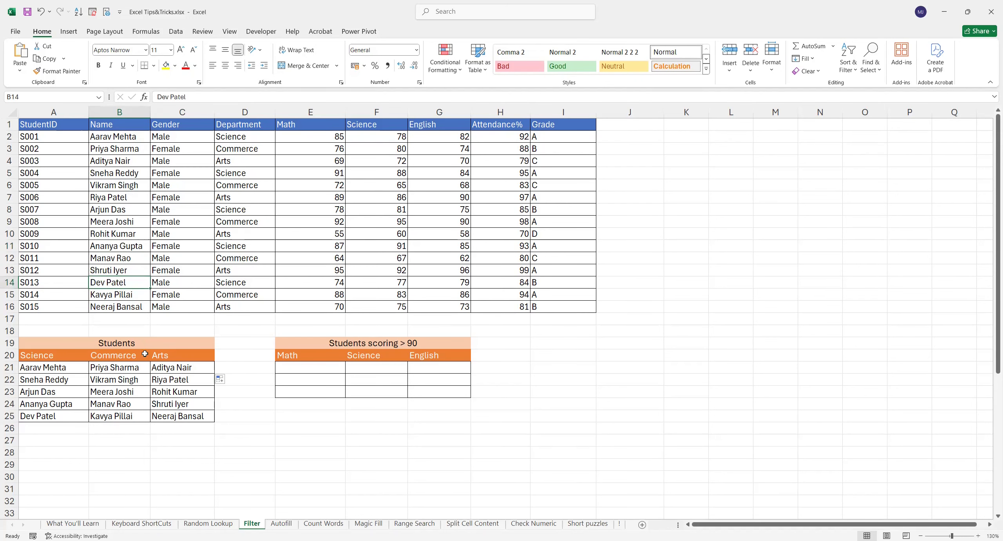
- Verify the five Commerce students against the source table and review the Arts list
click(129, 368)
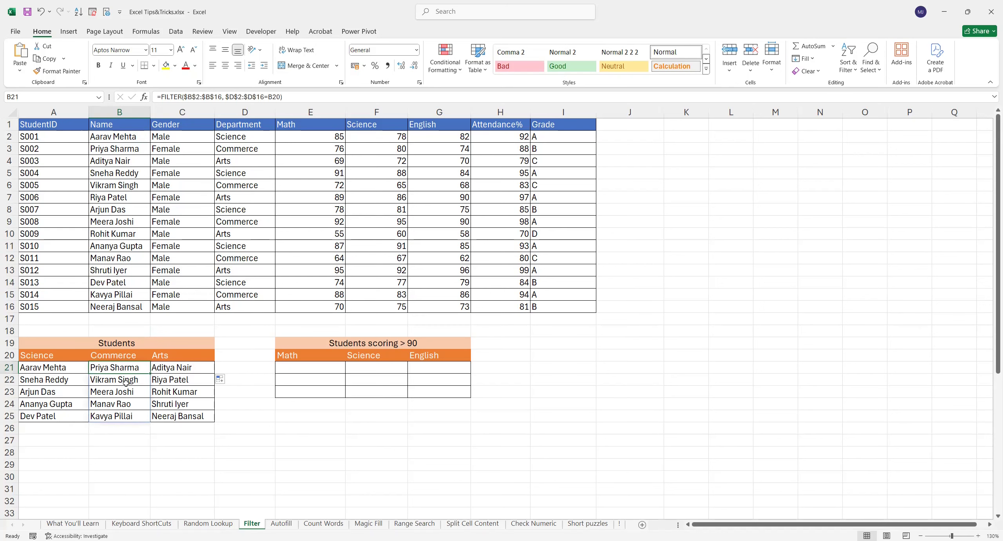
click(138, 150)
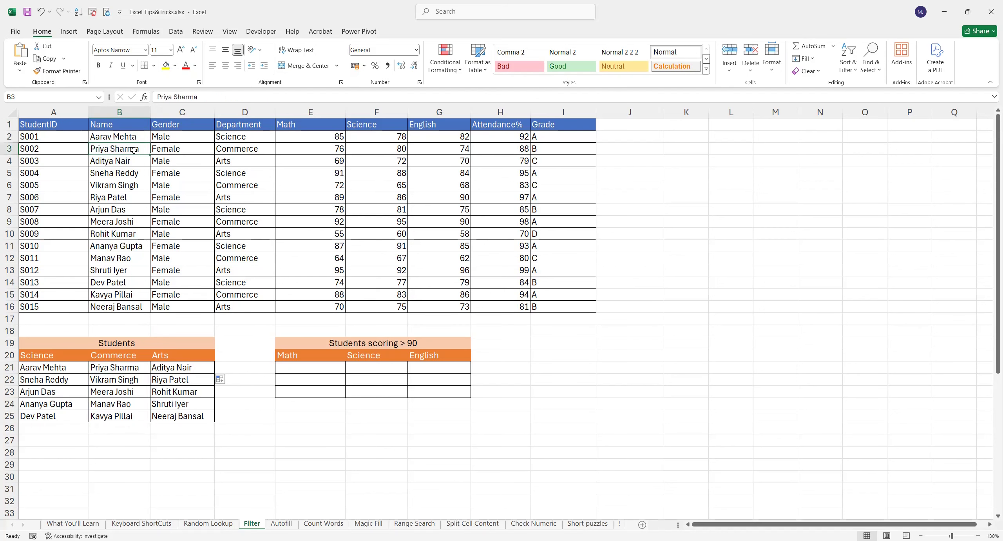
click(128, 187)
click(125, 222)
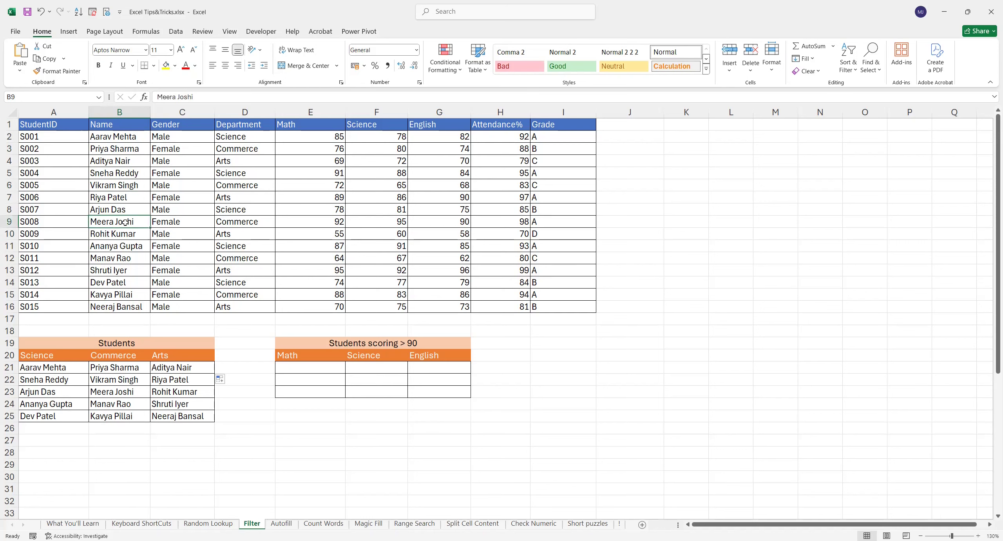
click(121, 259)
key(Down)
key(Down)
key(Down)
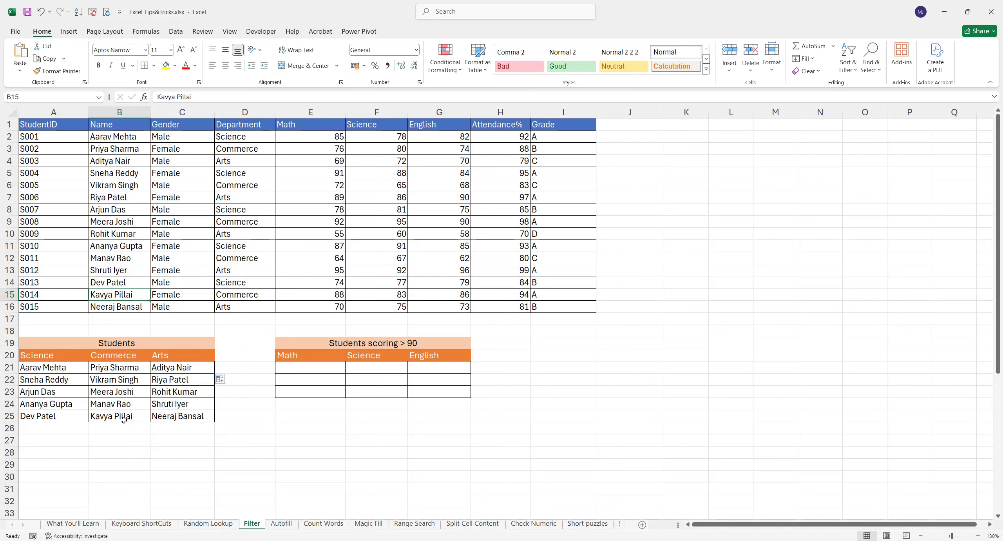
drag(182, 371, 182, 416)
click(288, 344)
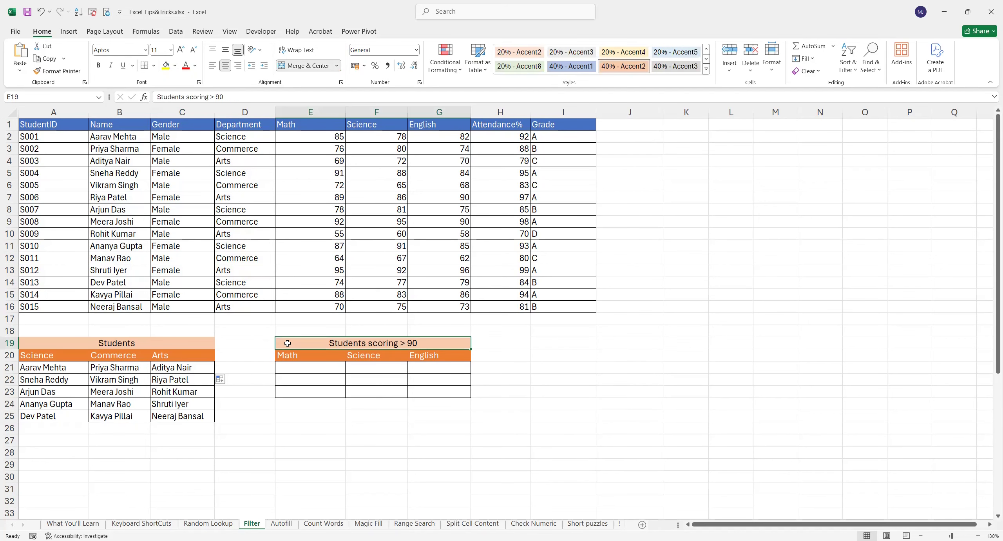
- Review the Math, Science and English headings and the Science-department formula as a model
click(328, 367)
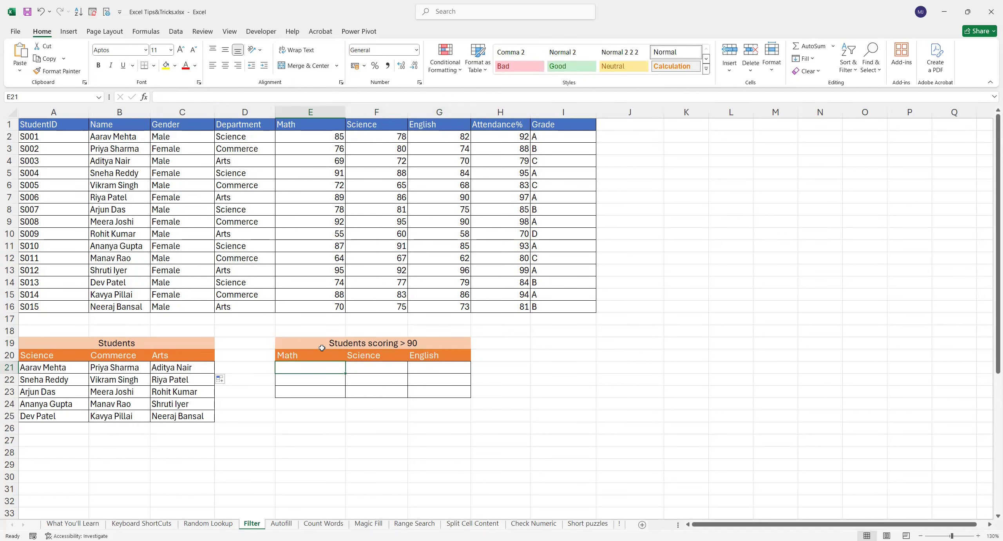
click(302, 355)
click(377, 355)
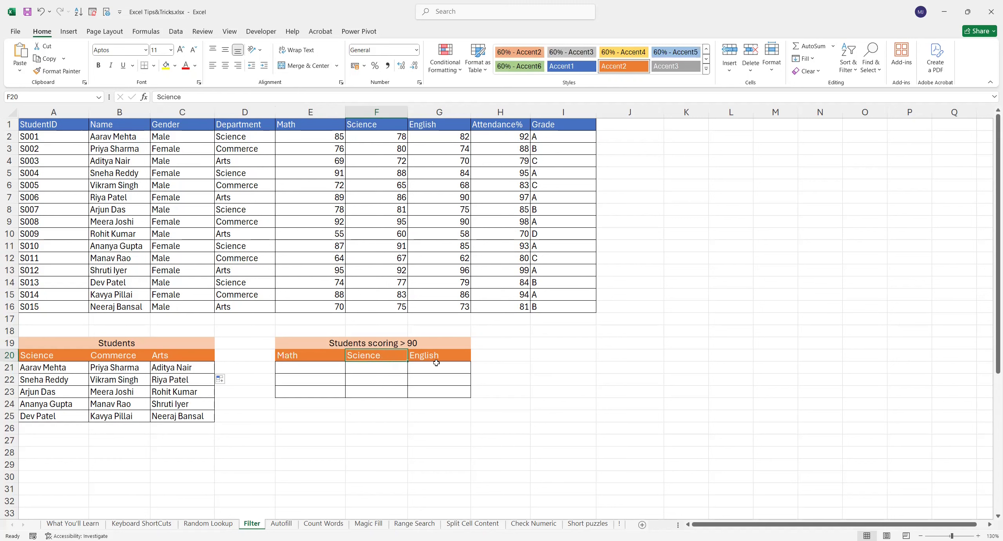
click(436, 356)
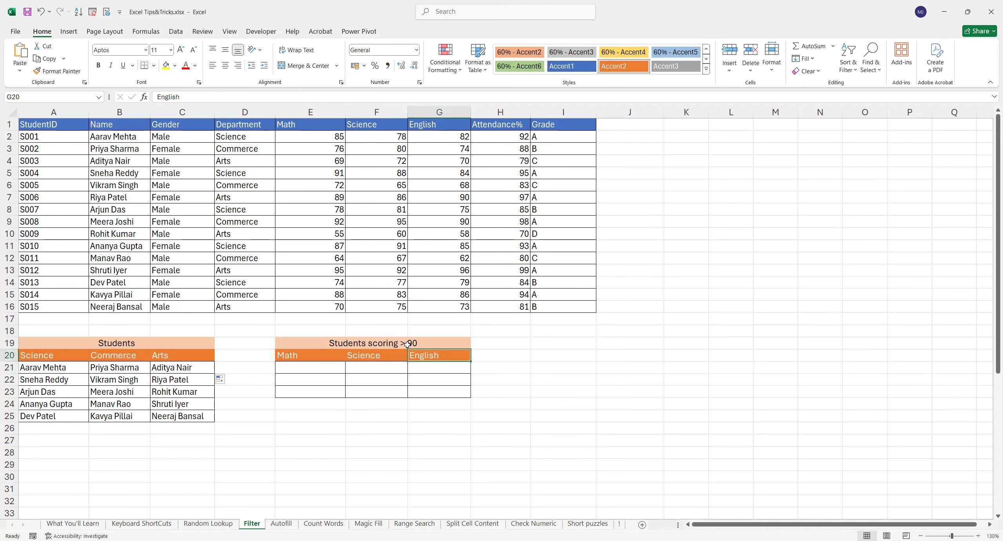
click(309, 367)
click(49, 367)
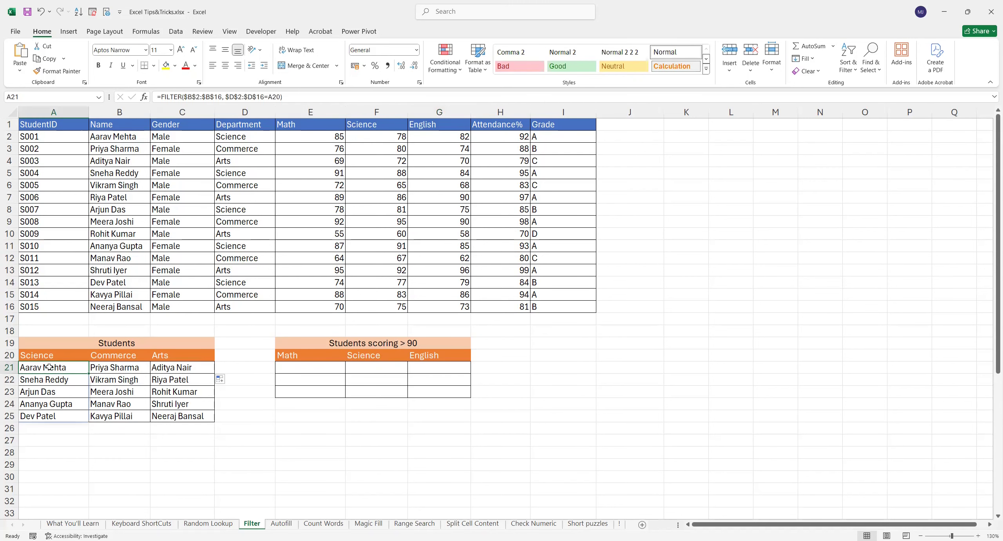
click(306, 369)
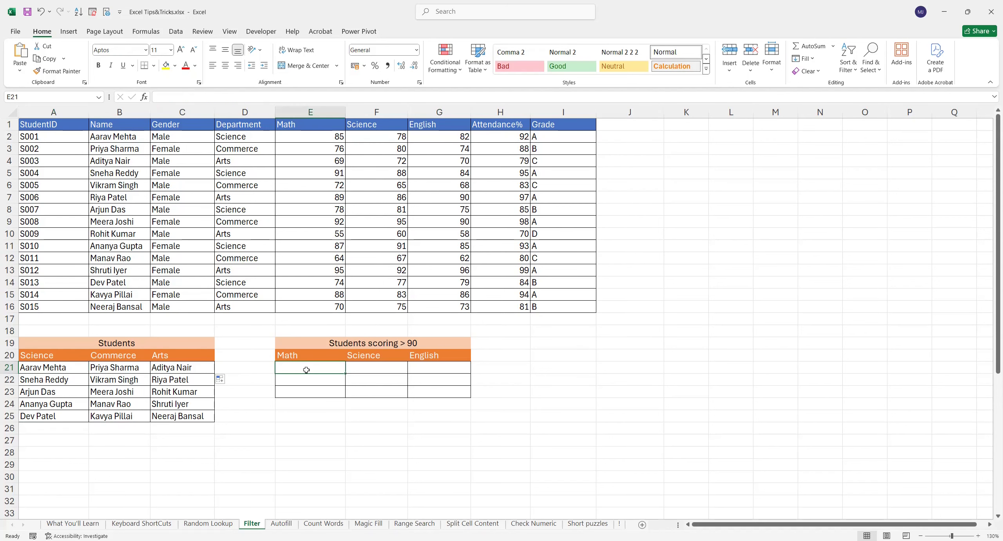
- Enter =FILTER($B$2:$B$16,$E$2:$E$16>90) in E21 to list Math scores above 90
text(=)
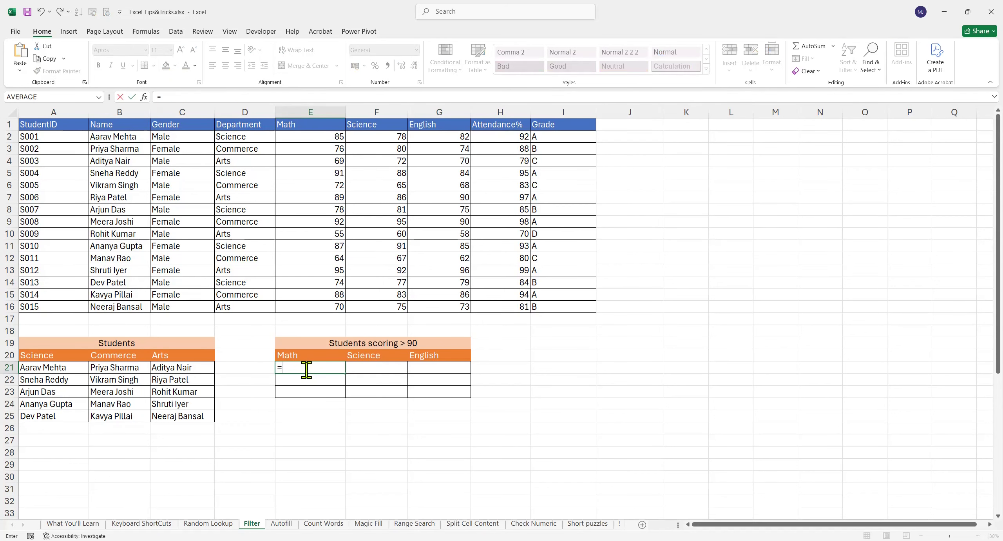
text(FILTER()
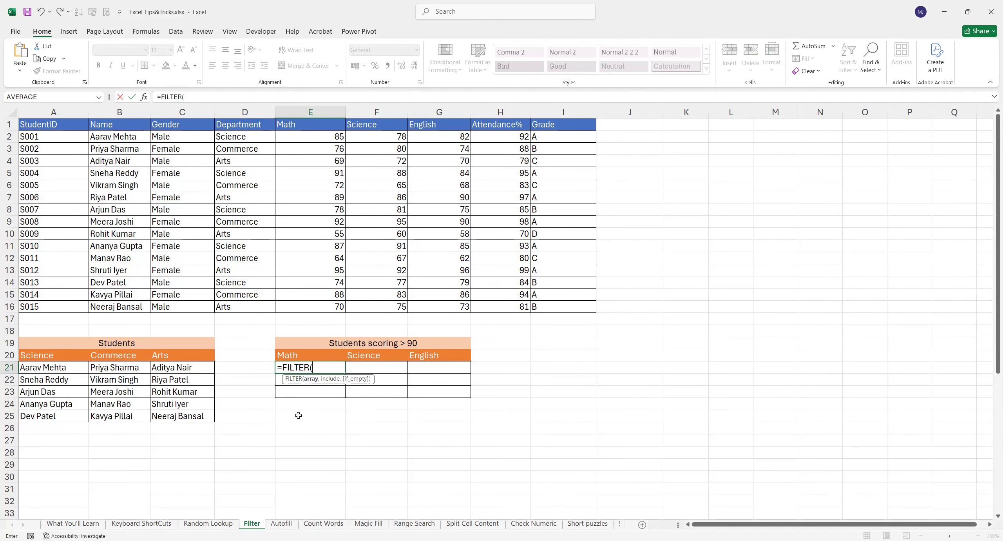
click(118, 137)
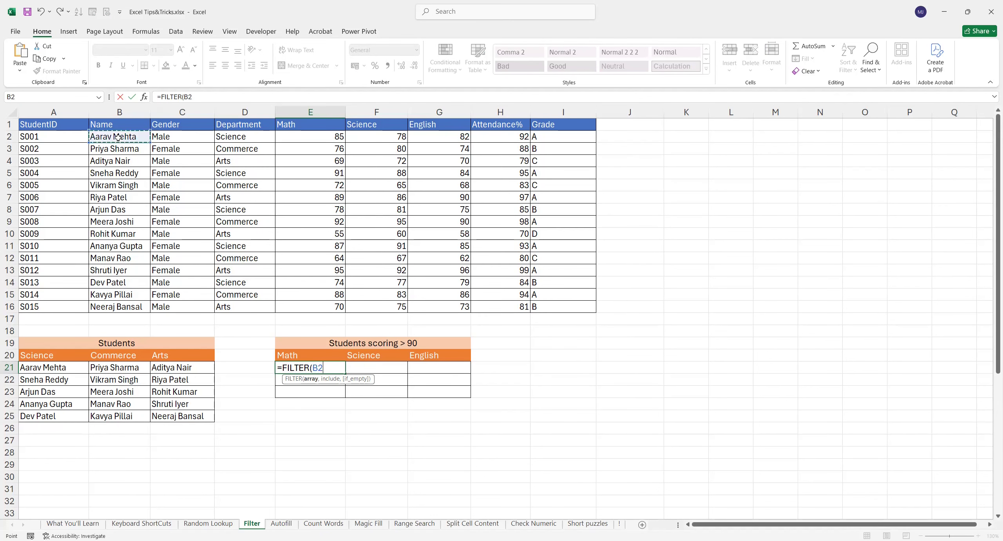
shift+click(114, 302)
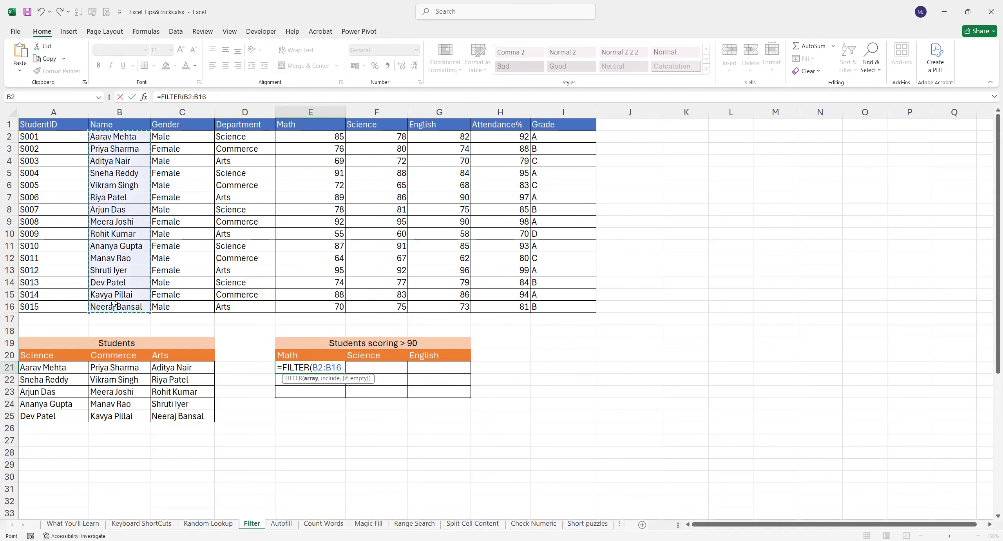
key(F4)
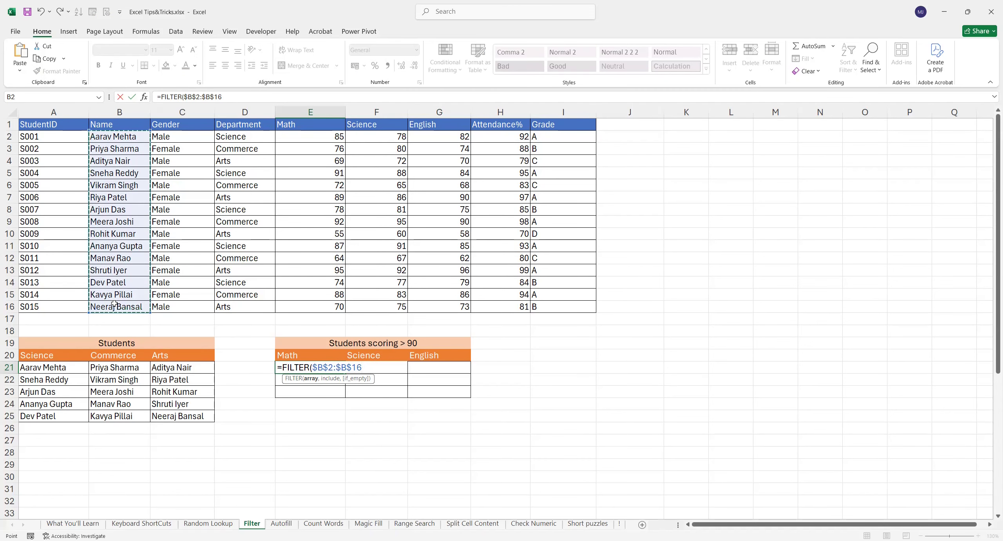
text(,)
click(318, 139)
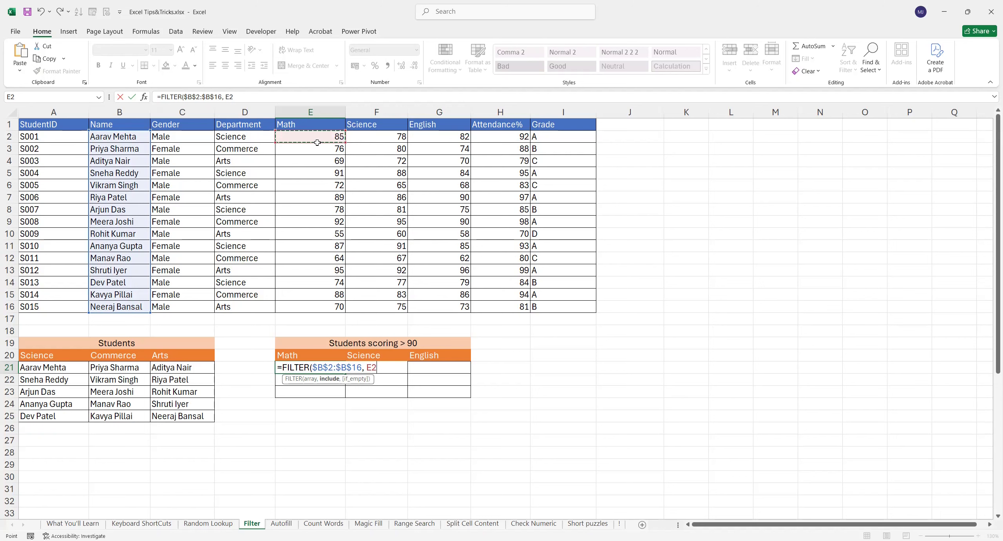
shift+click(312, 306)
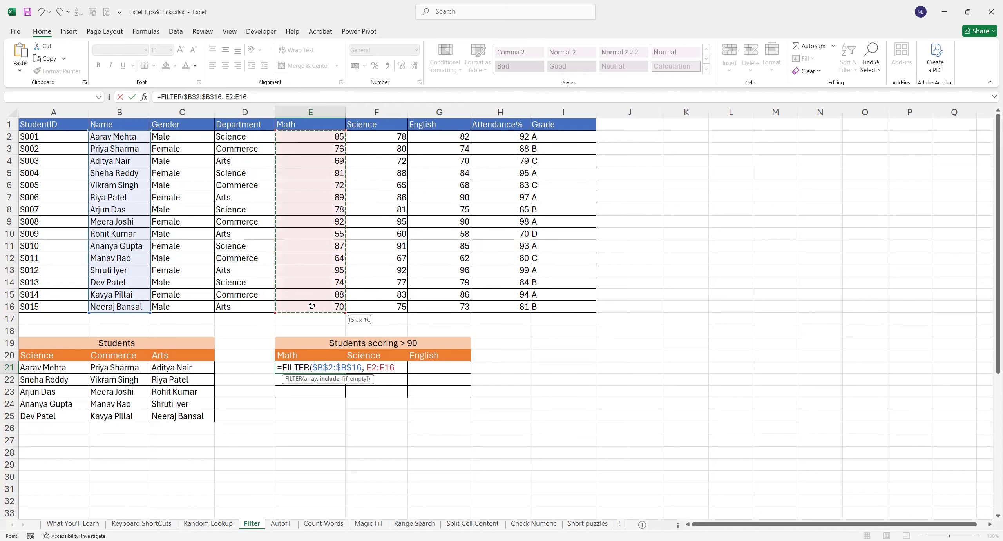
key(F4)
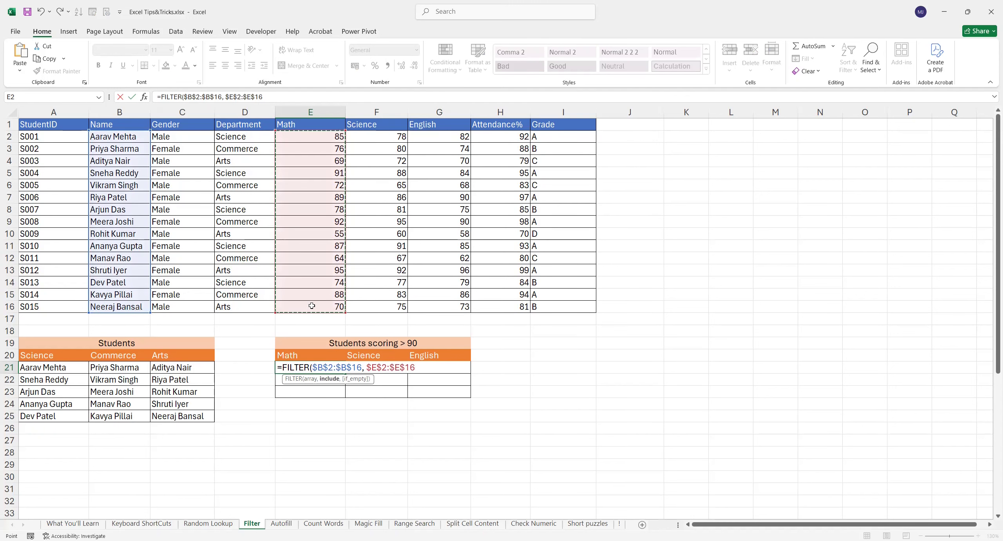
text(>)
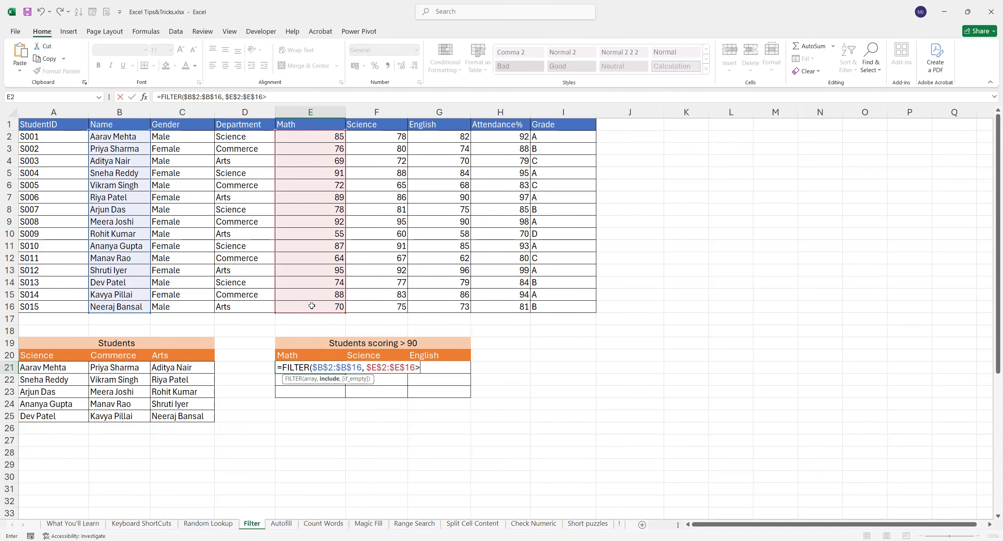
text(90))
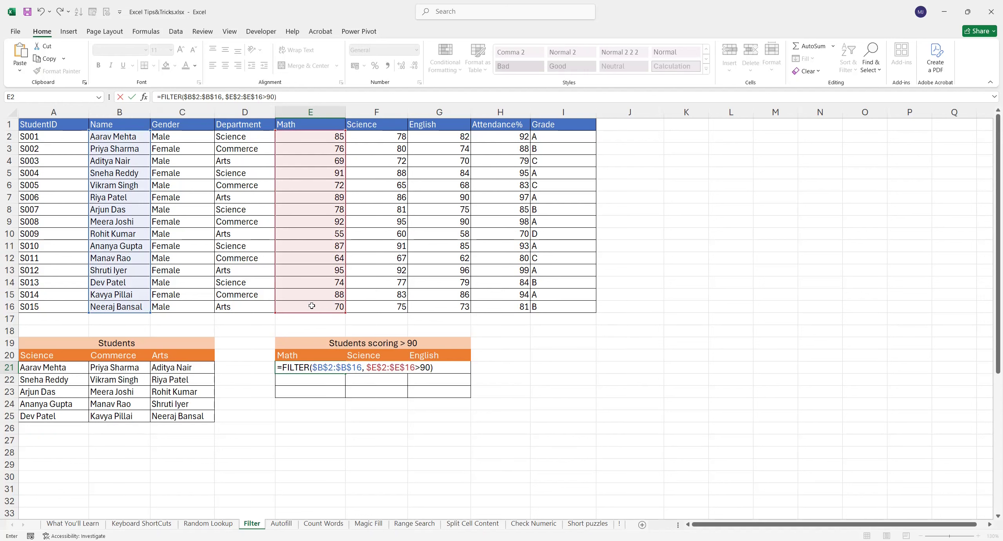
key(ctrl+Return)
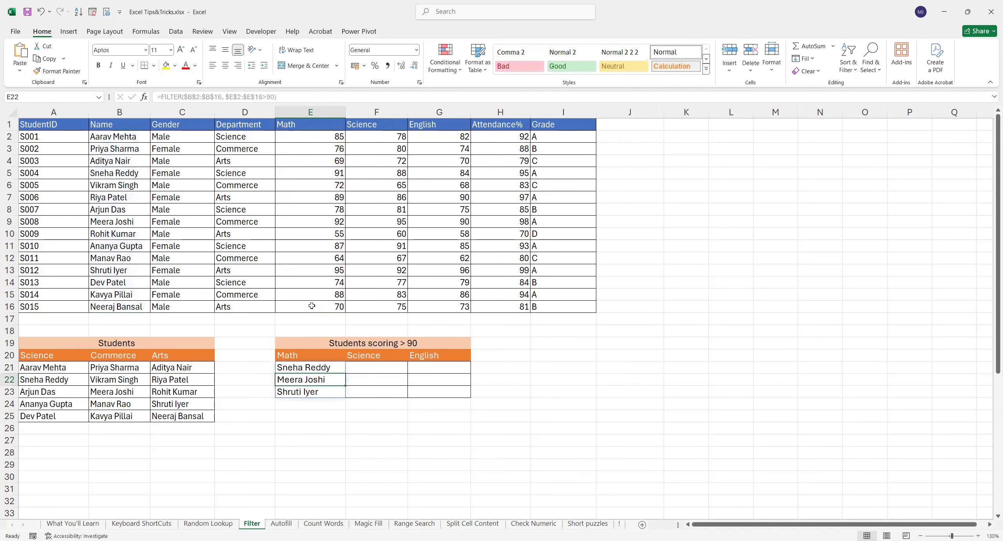
- Check the three Math results against their source rows, including scores of 91 and 92
click(320, 394)
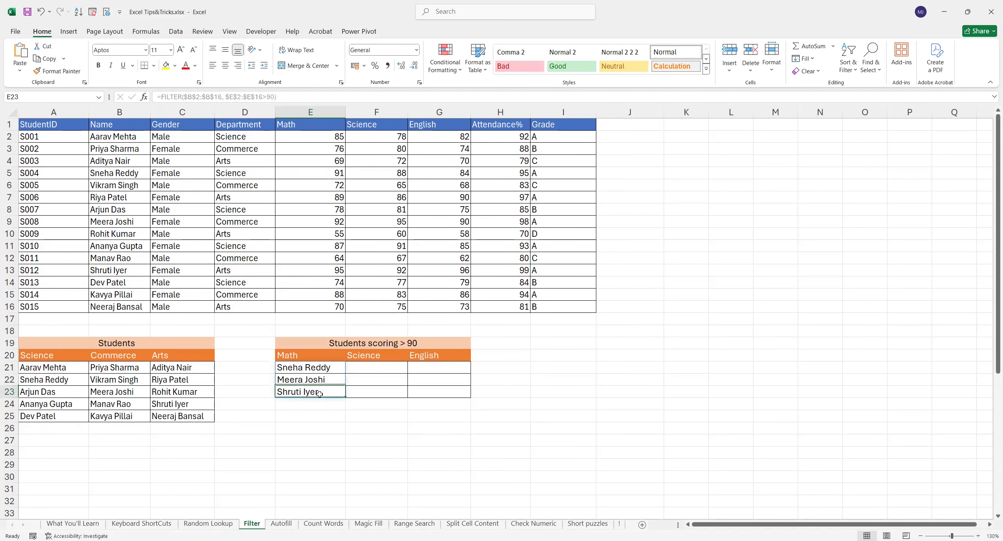
click(311, 357)
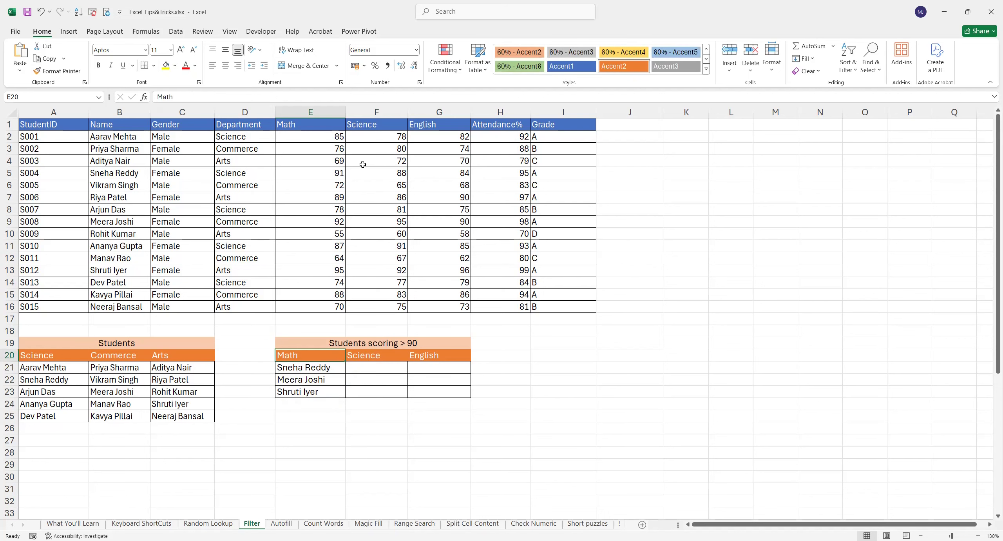
click(333, 175)
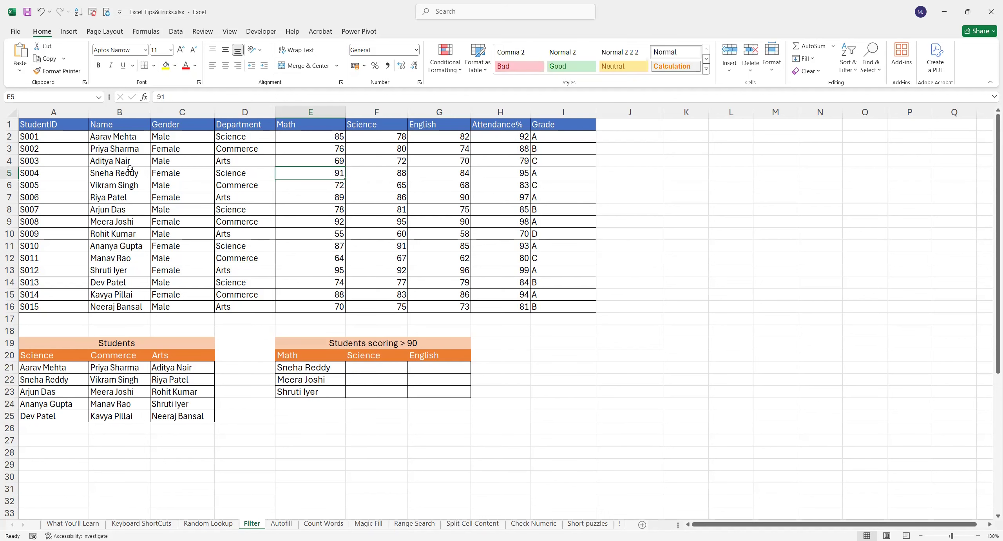
drag(123, 172, 318, 170)
drag(109, 222, 315, 221)
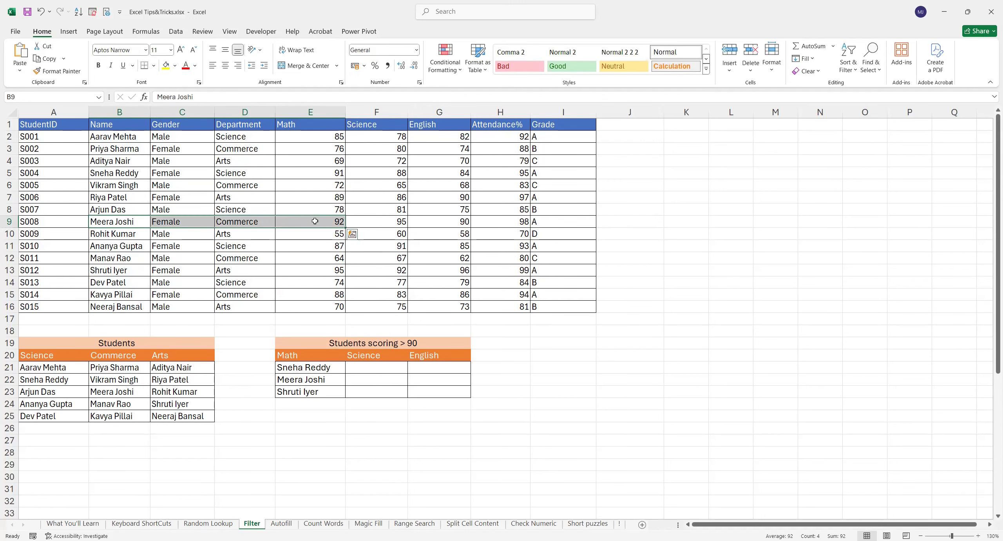
drag(130, 270, 204, 271)
drag(271, 280, 333, 273)
double_click(357, 364)
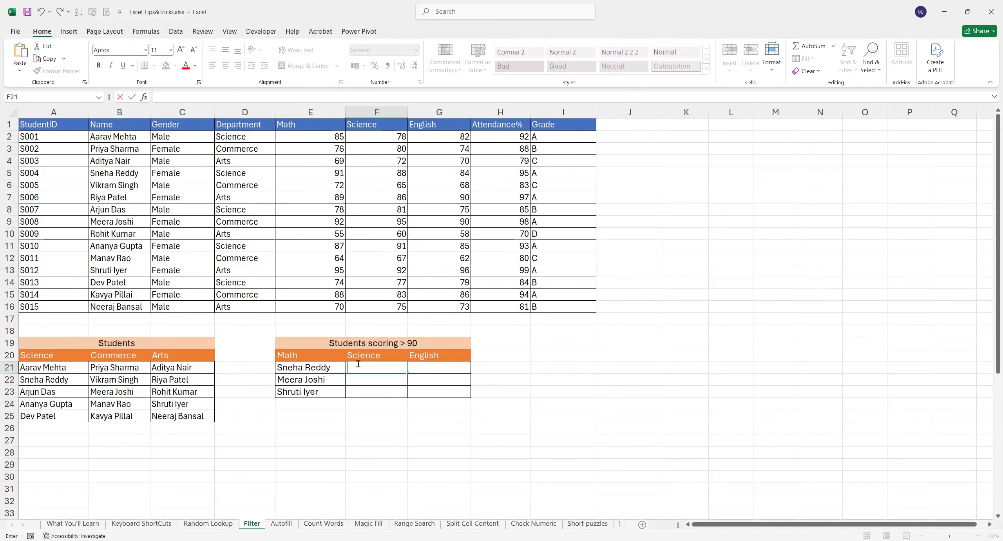
- Enter =FILTER($B$2:$B$16,$F$2:$F$16>90) in F21, spilling three Science scorers above 90
text(=)
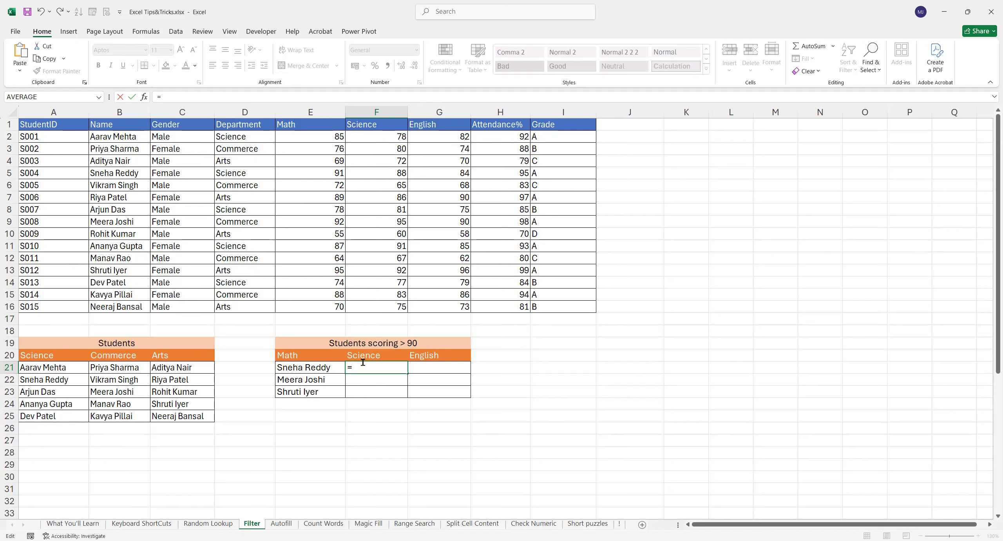
text(FILTER()
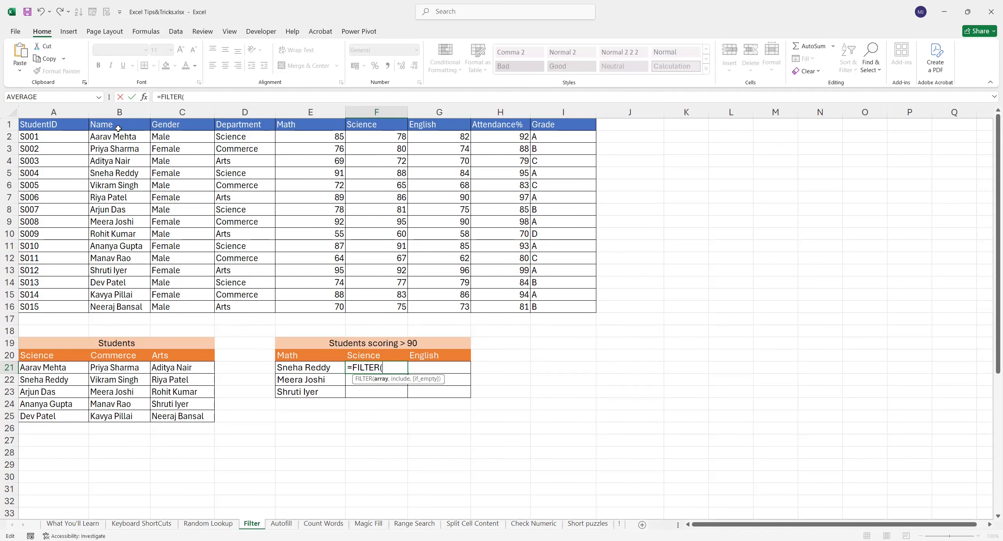
drag(122, 138, 121, 308)
key(F4)
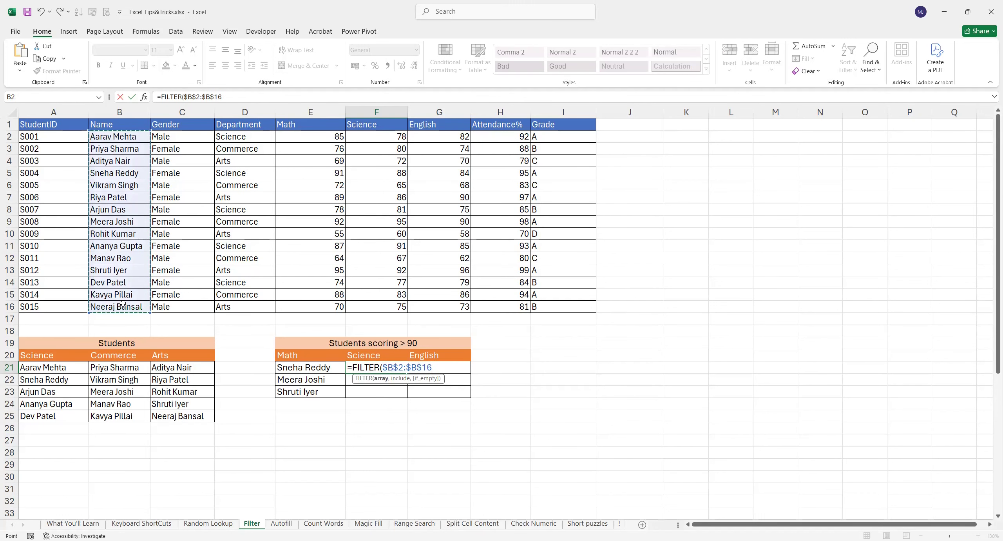
text(,)
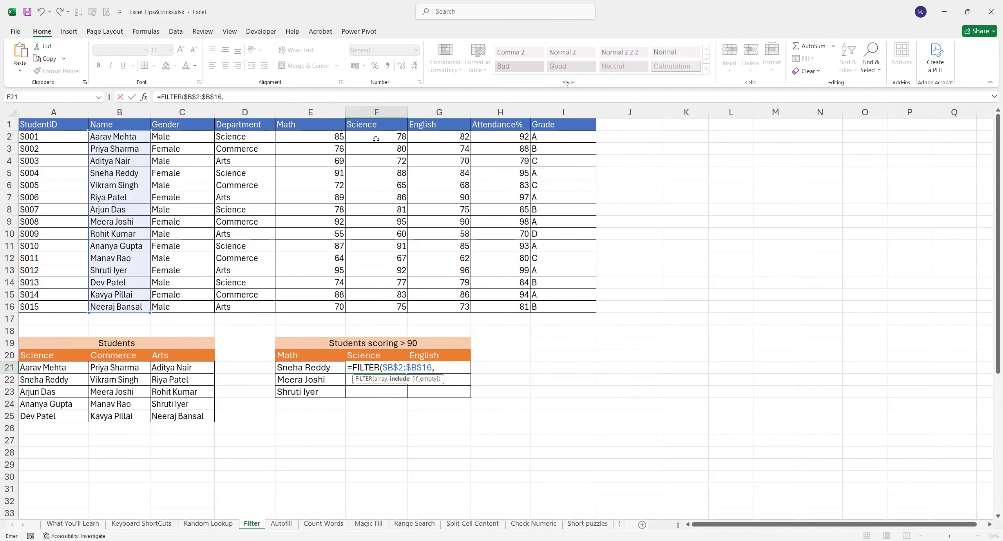
drag(377, 136, 377, 303)
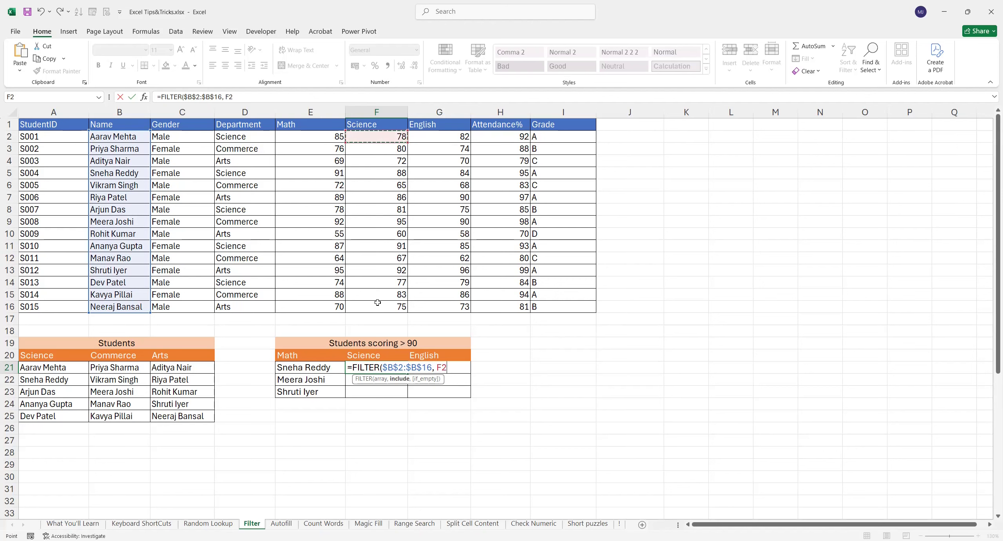
key(F4)
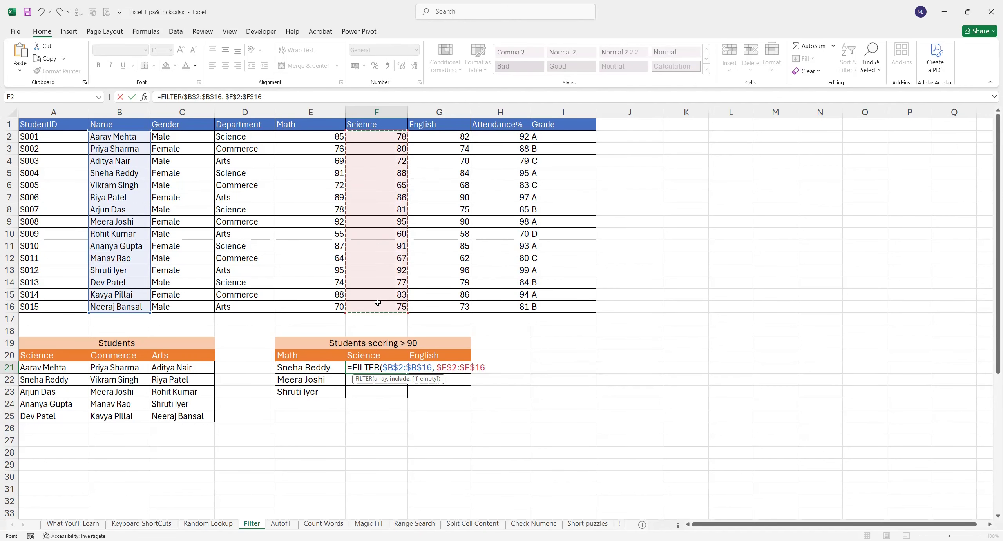
text(>90))
key(Return)
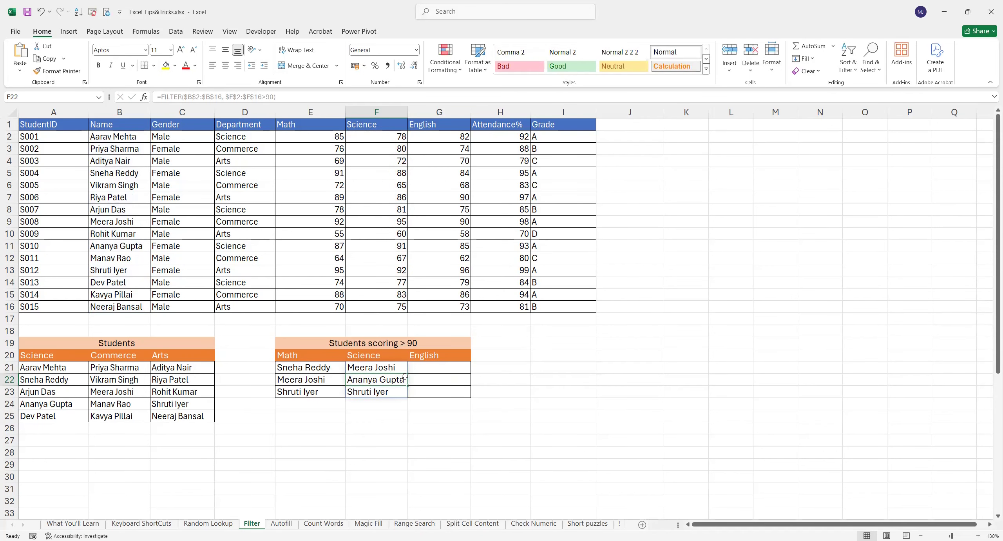
drag(386, 370, 384, 392)
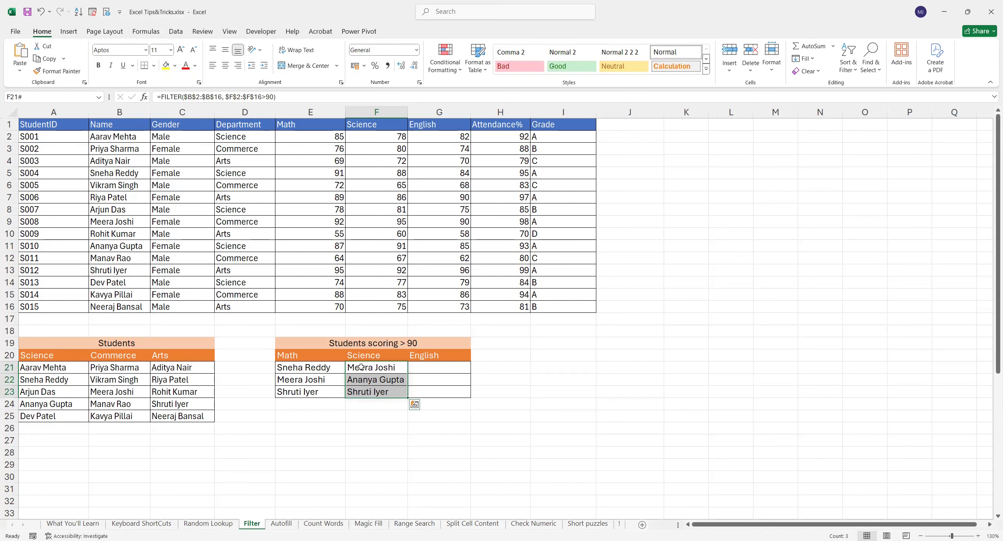
- Enter =FILTER($B$2:$B$16,$G$2:$G$16>90) in G21 and confirm the single English result's row
click(432, 370)
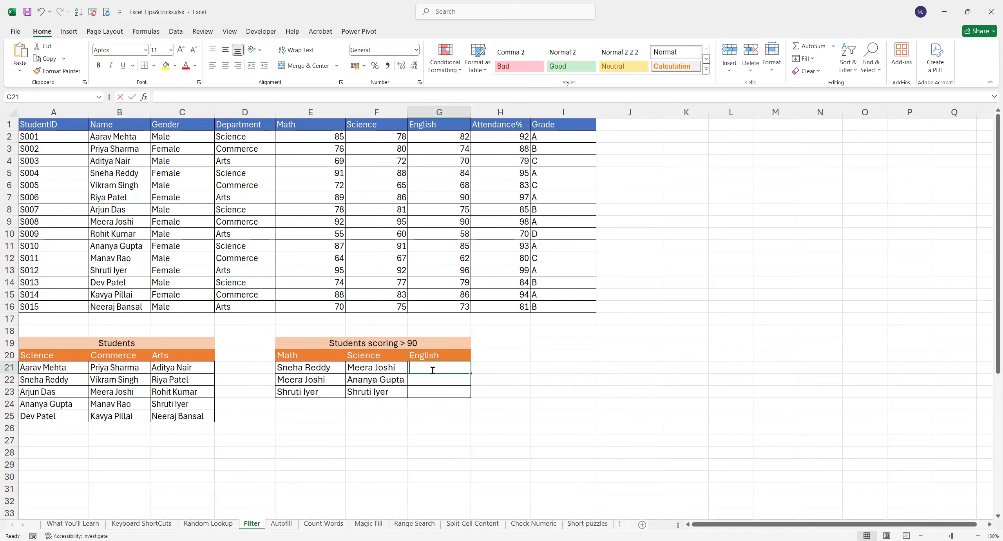
text(=)
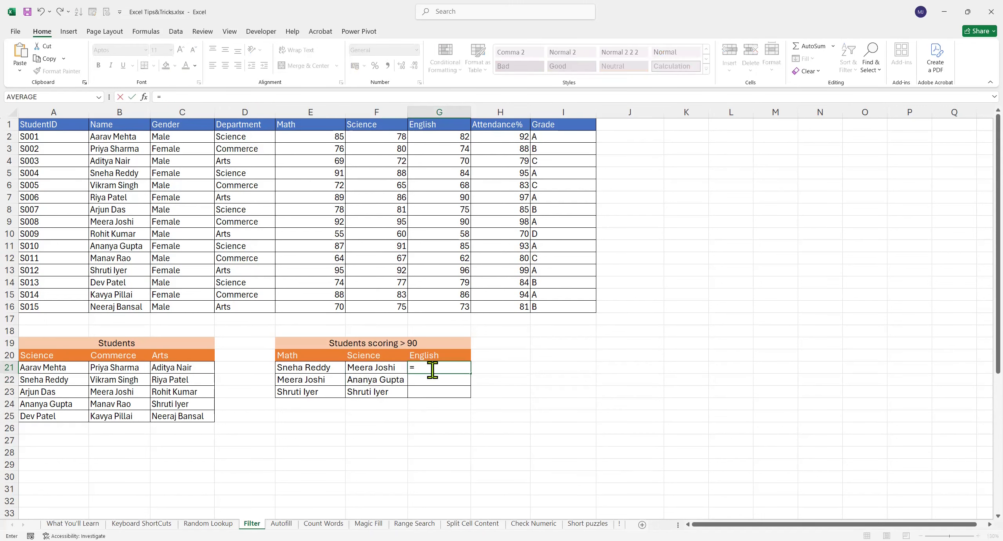
text(FILTER()
click(129, 136)
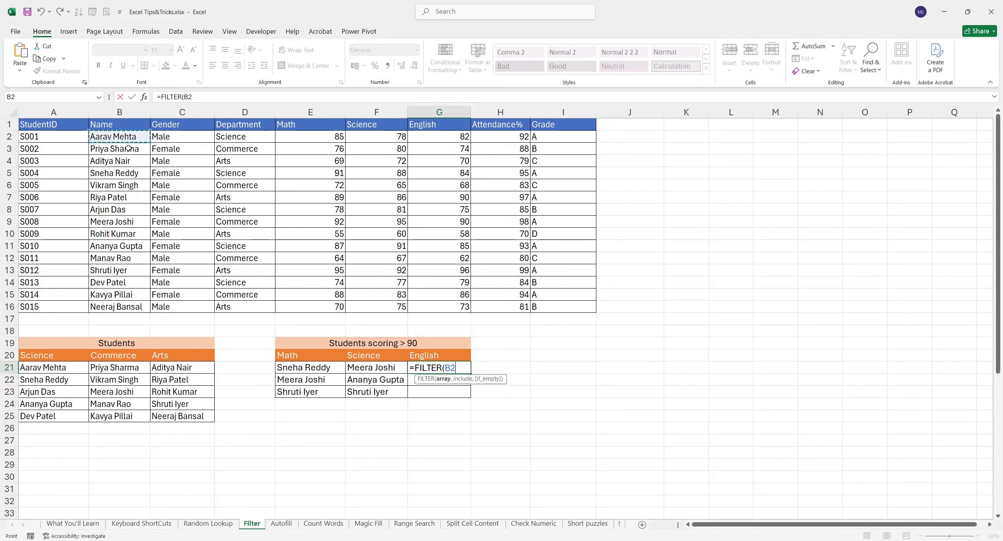
shift+click(122, 304)
key(F4)
text(,)
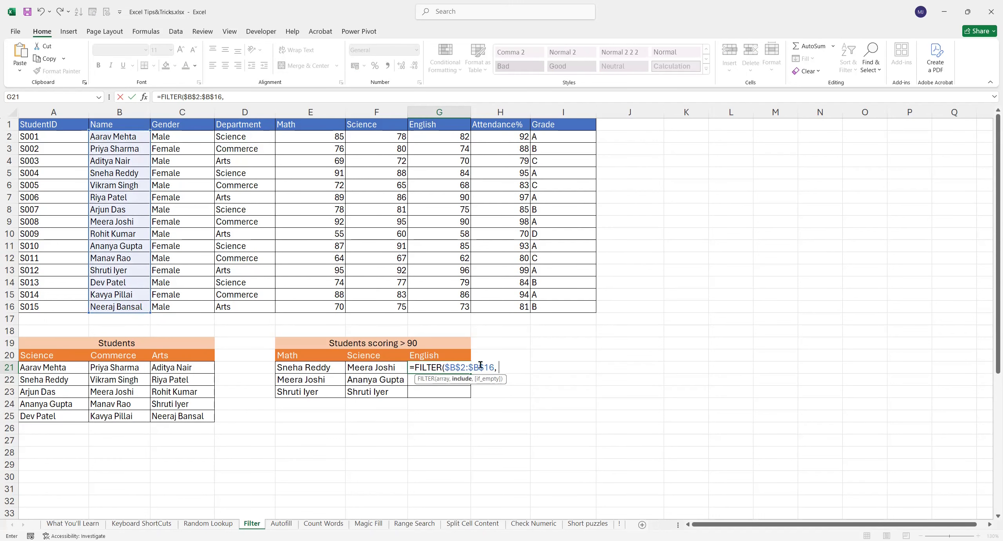
click(442, 139)
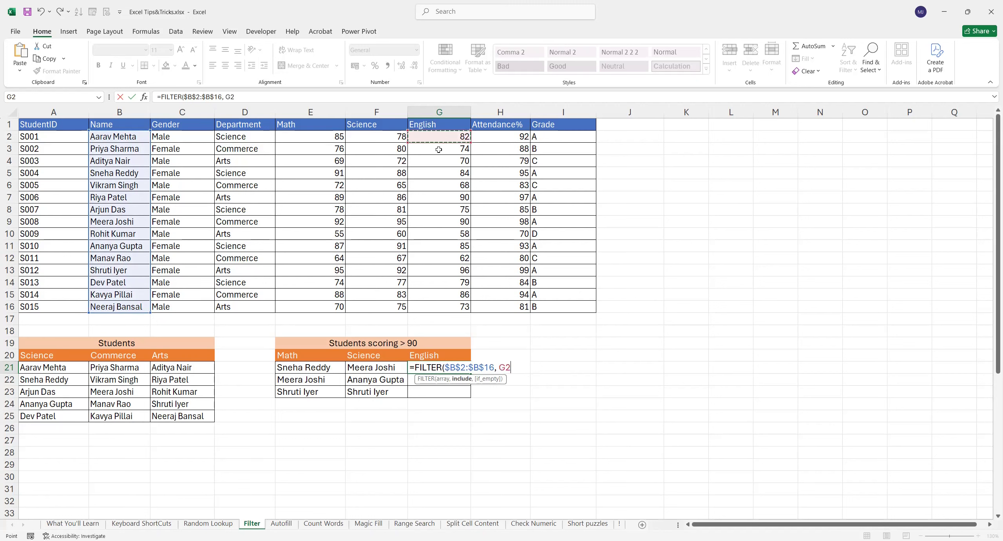
shift+click(439, 303)
key(F4)
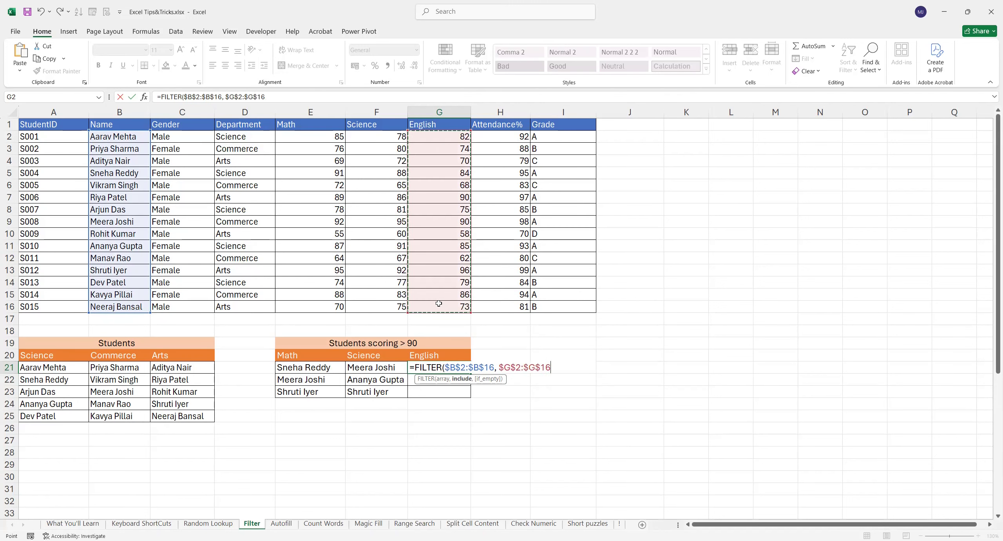
text(>90))
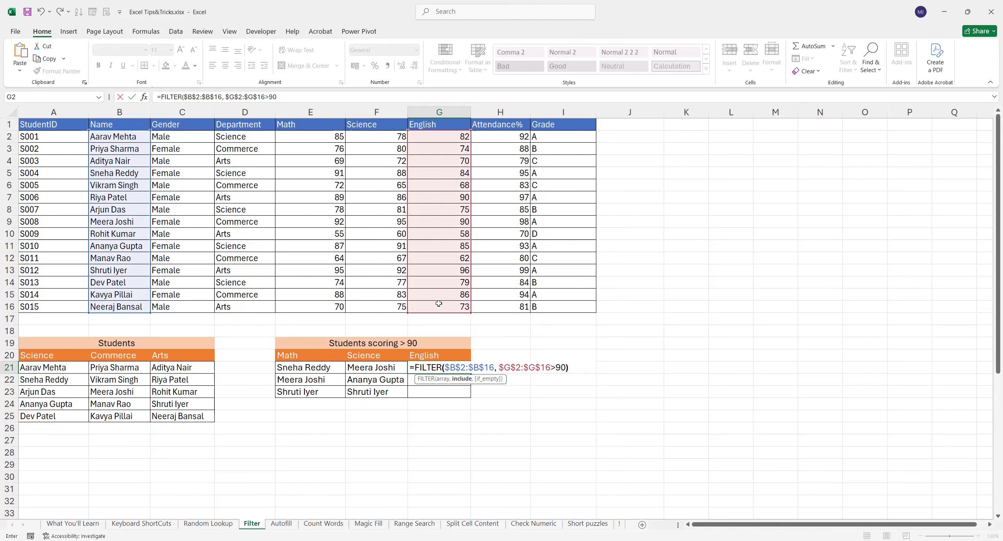
key(ctrl+Return)
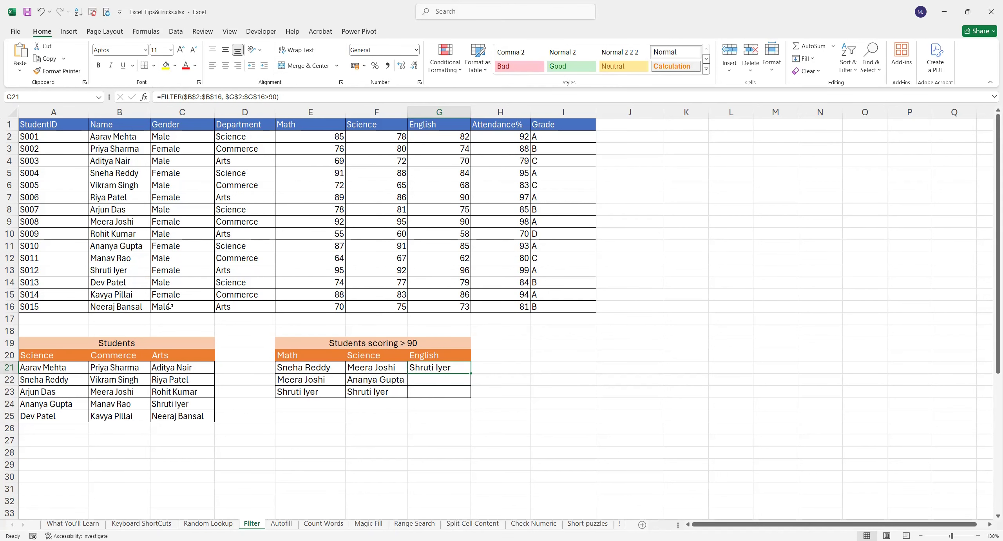
drag(115, 271, 435, 272)
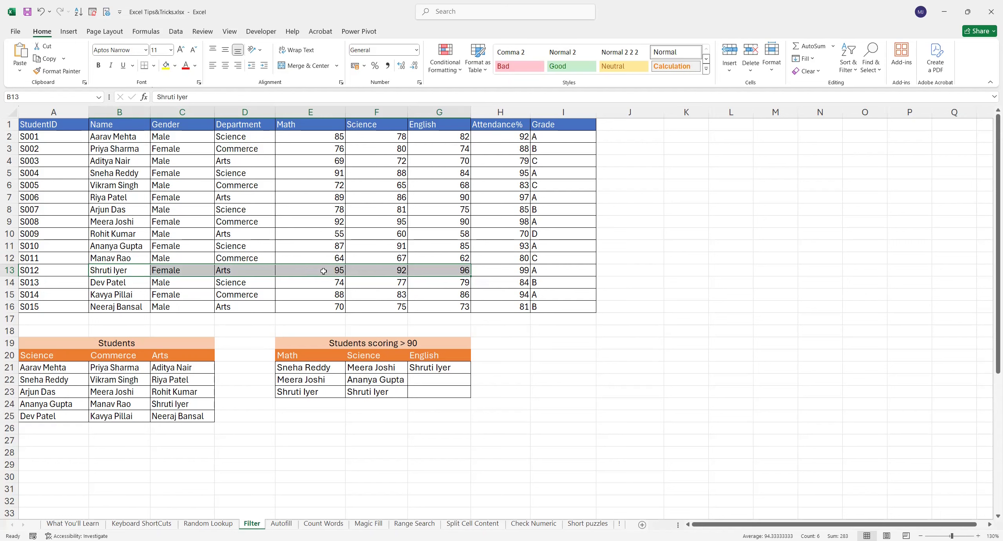
click(372, 427)
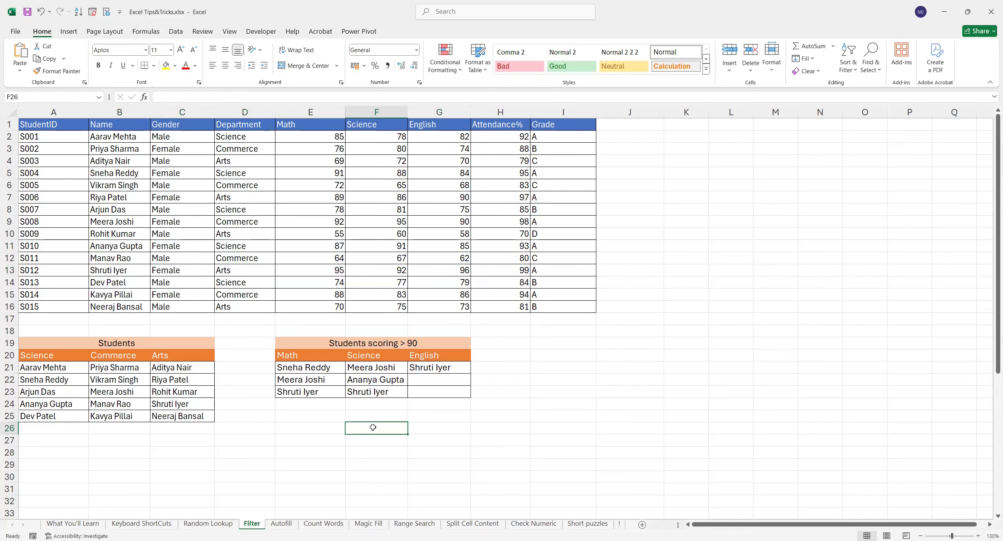